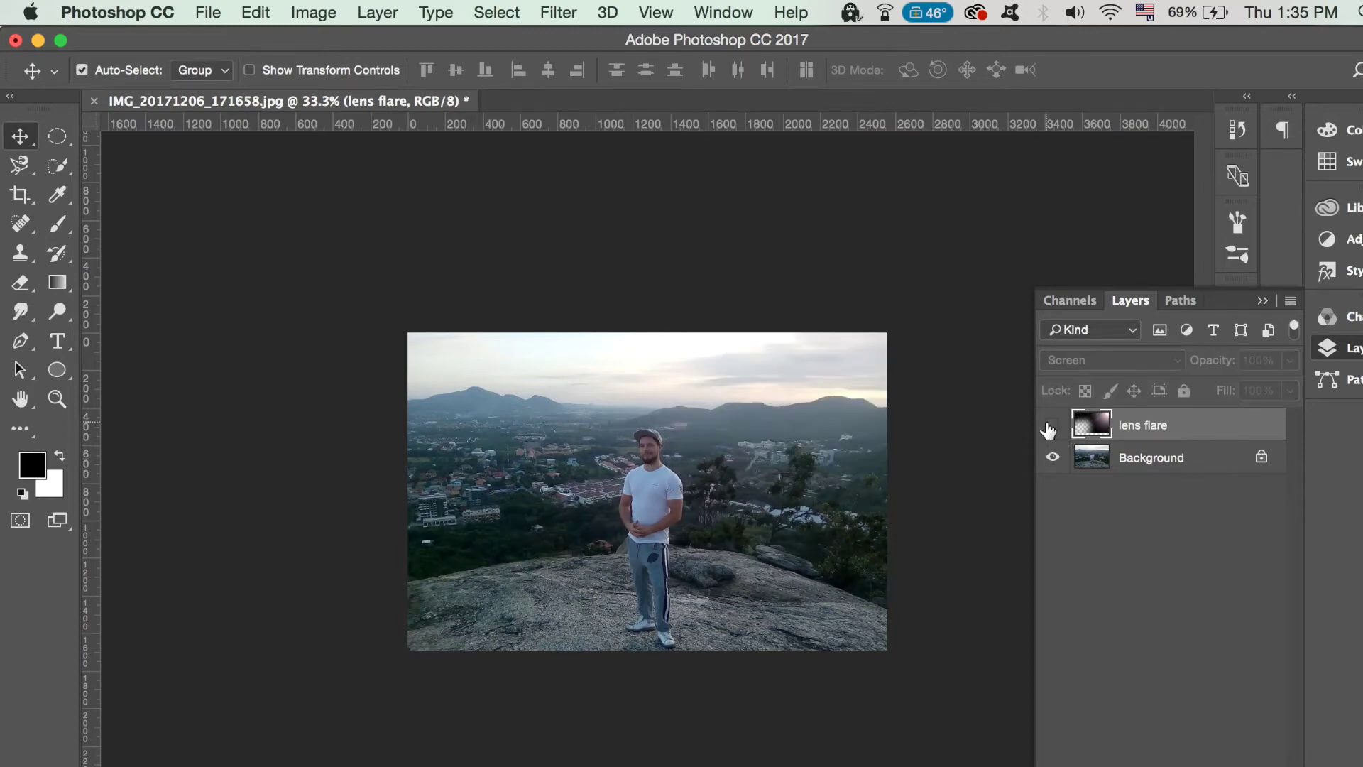
- Turn the lens flare layer back on to preview the finished glow
{"action": "left_click", "coordinate": [1052, 426]}
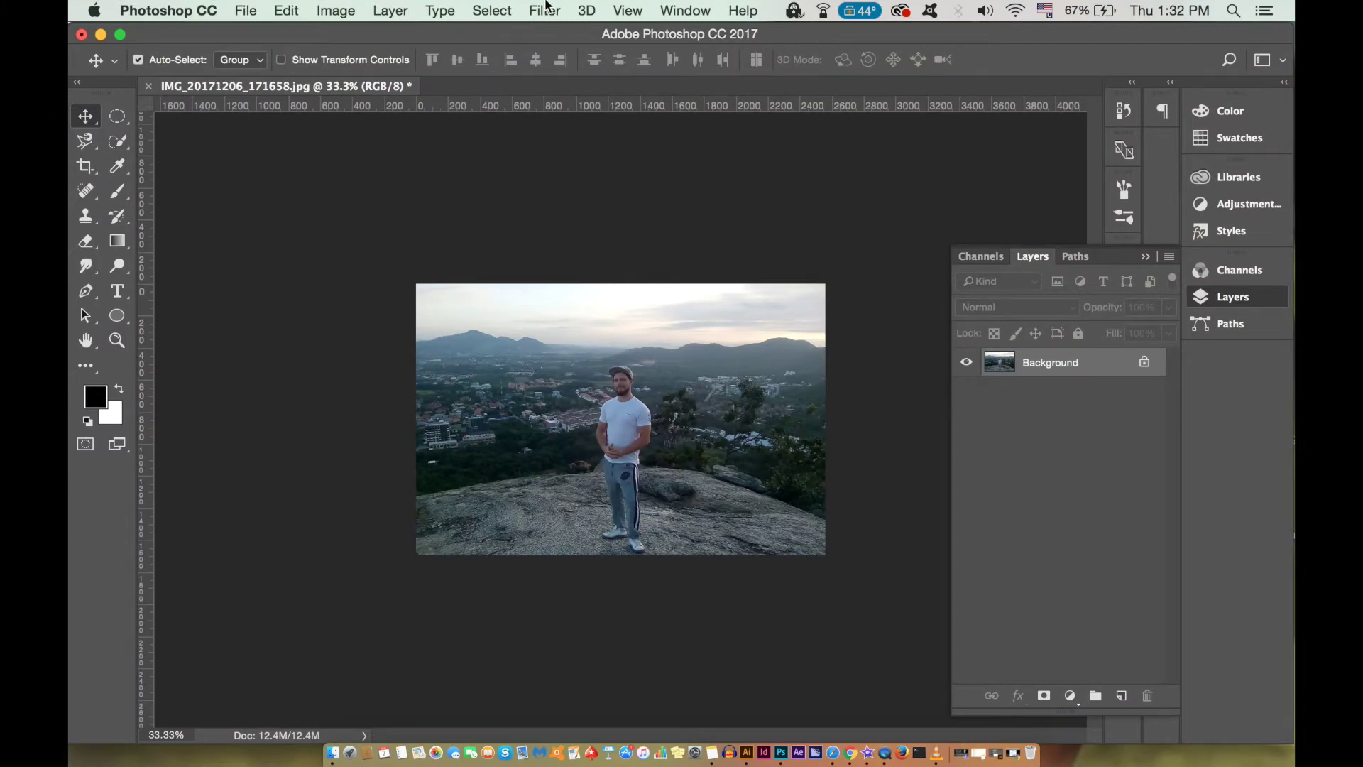
- Bring the Layers panel back with F7, showing only the Background layer
{"action": "left_click", "coordinate": [1211, 299]}
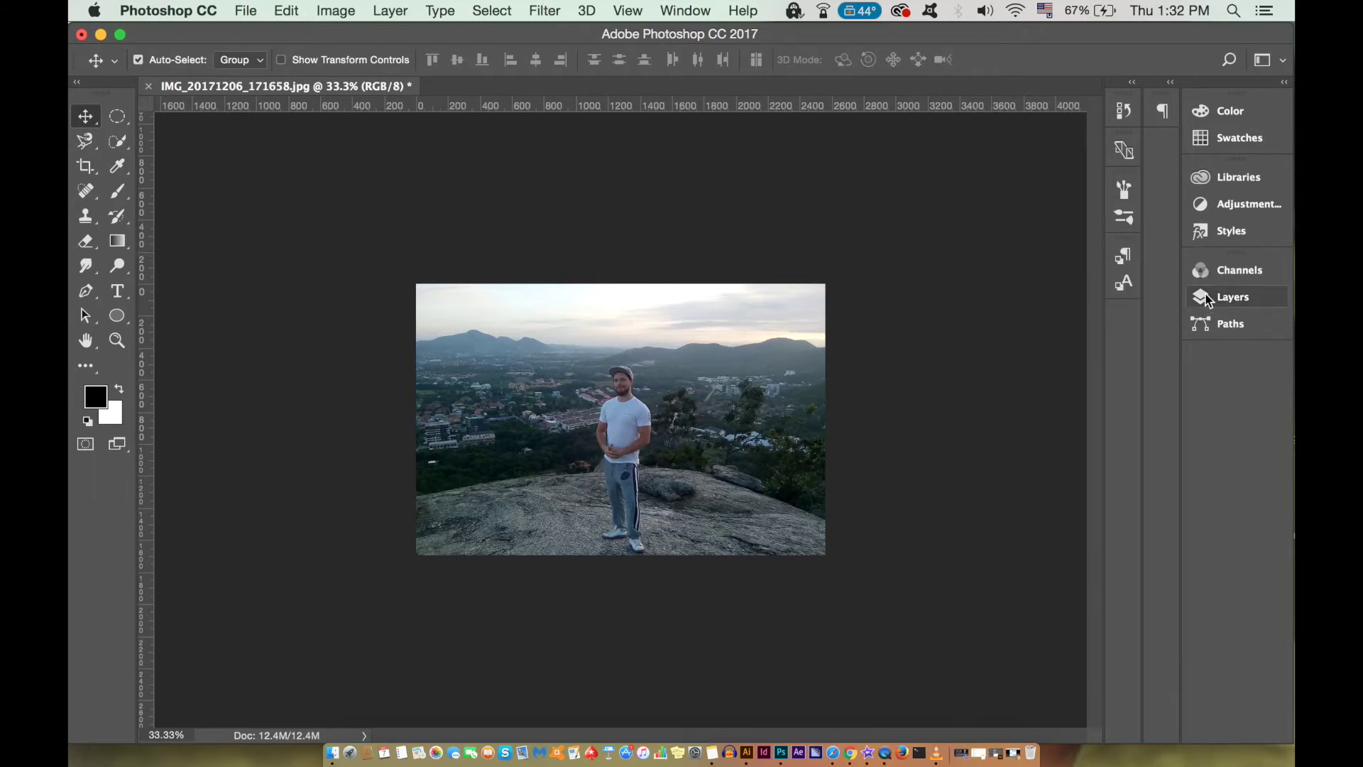
{"action": "left_click", "coordinate": [686, 11]}
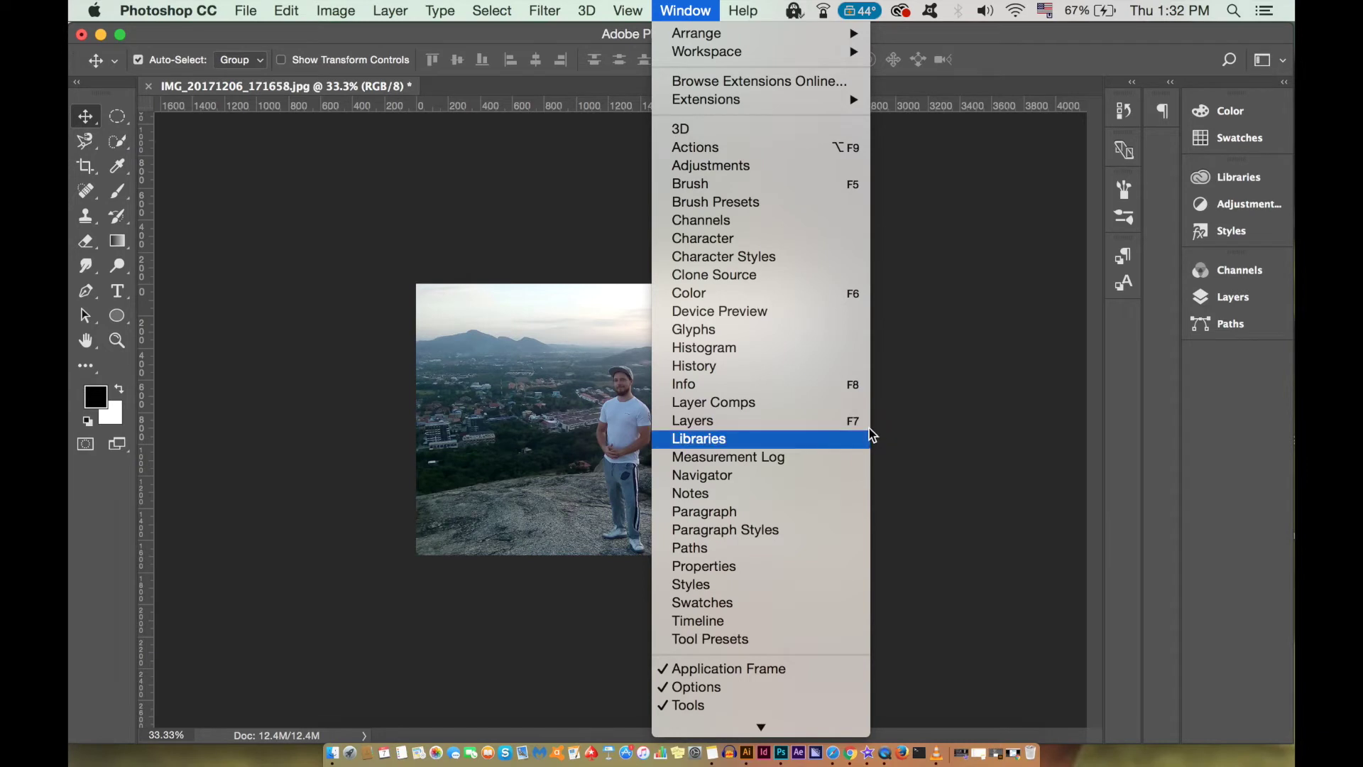
{"action": "left_click", "coordinate": [1041, 475]}
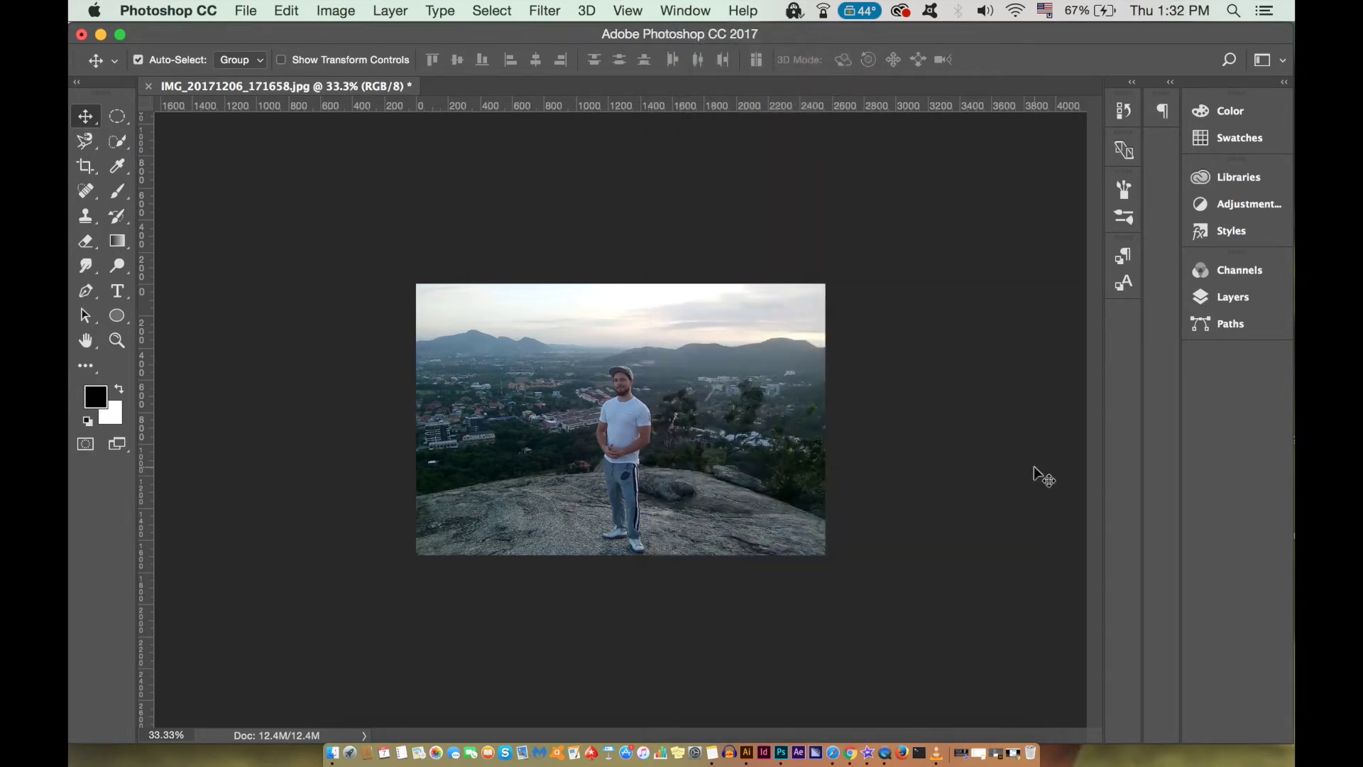
{"action": "key", "text": "F7"}
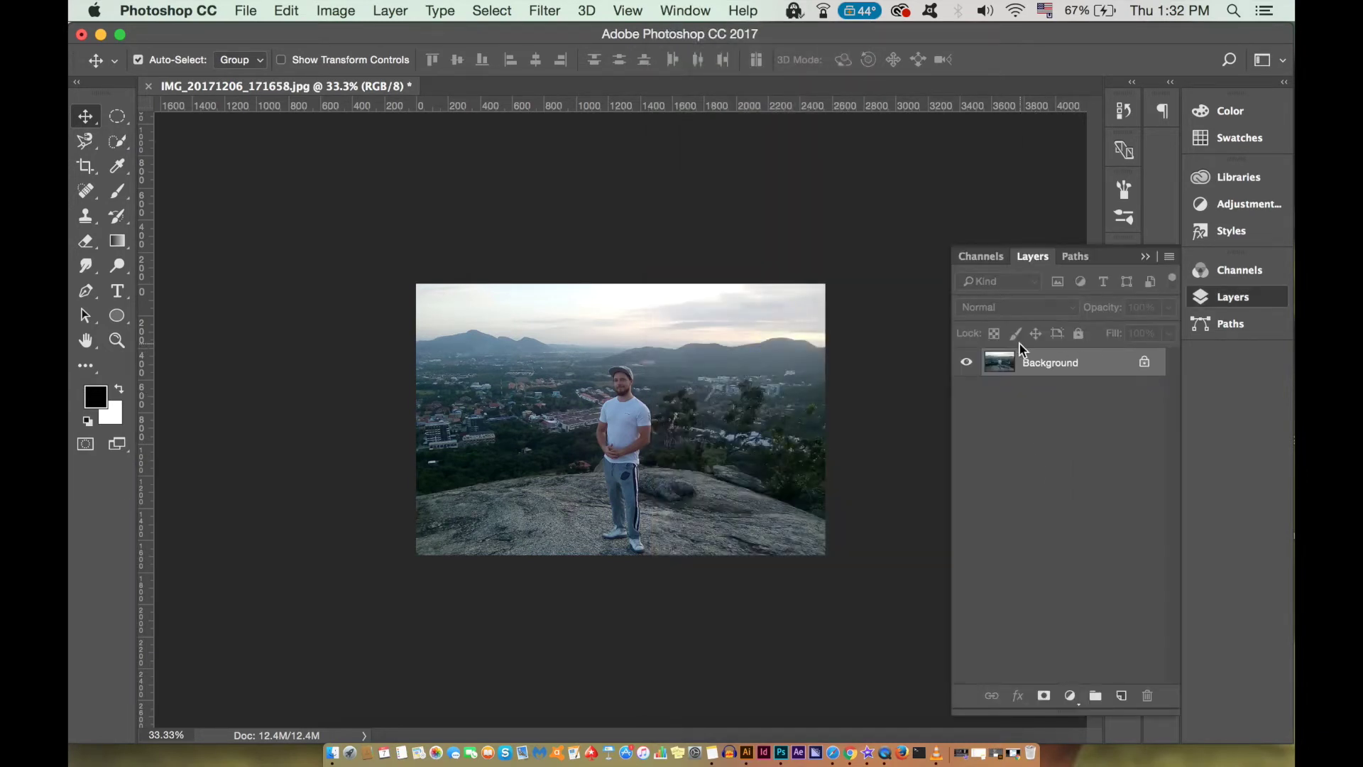
{"action": "left_click", "coordinate": [544, 10]}
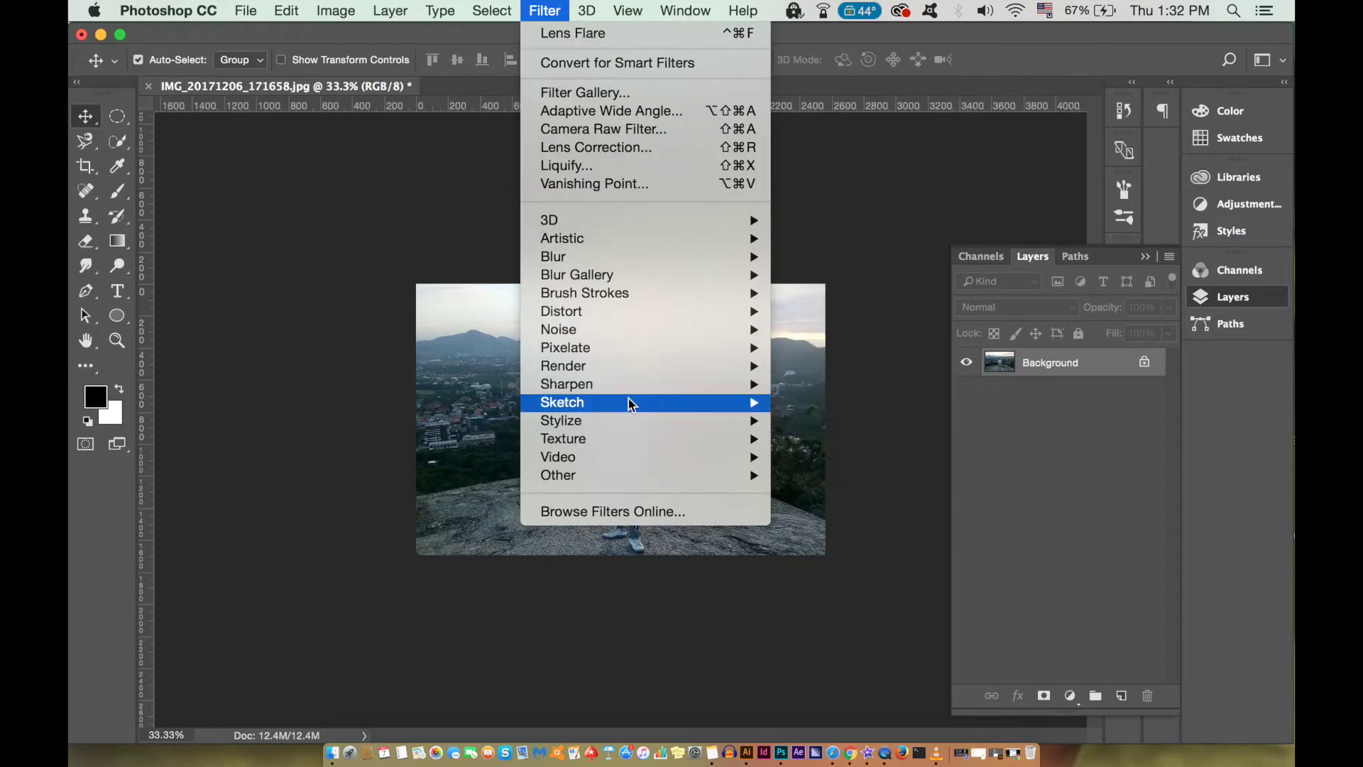
{"action": "mouse_move", "coordinate": [563, 365]}
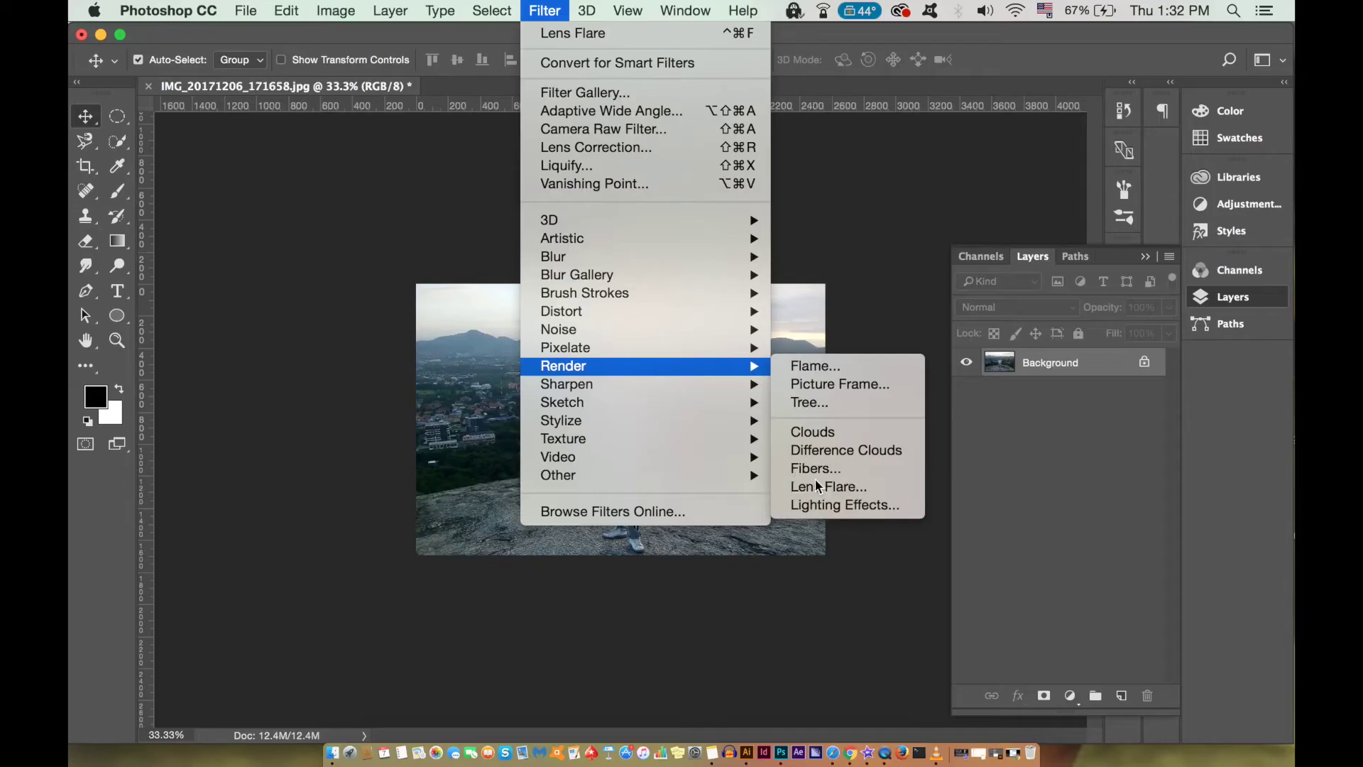
- Apply a trial 50-300mm Zoom lens flare at 167% brightness in the upper-right sky
{"action": "left_click", "coordinate": [903, 508]}
{"action": "left_click_drag", "start_coordinate": [1080, 219], "coordinate": [1108, 193]}
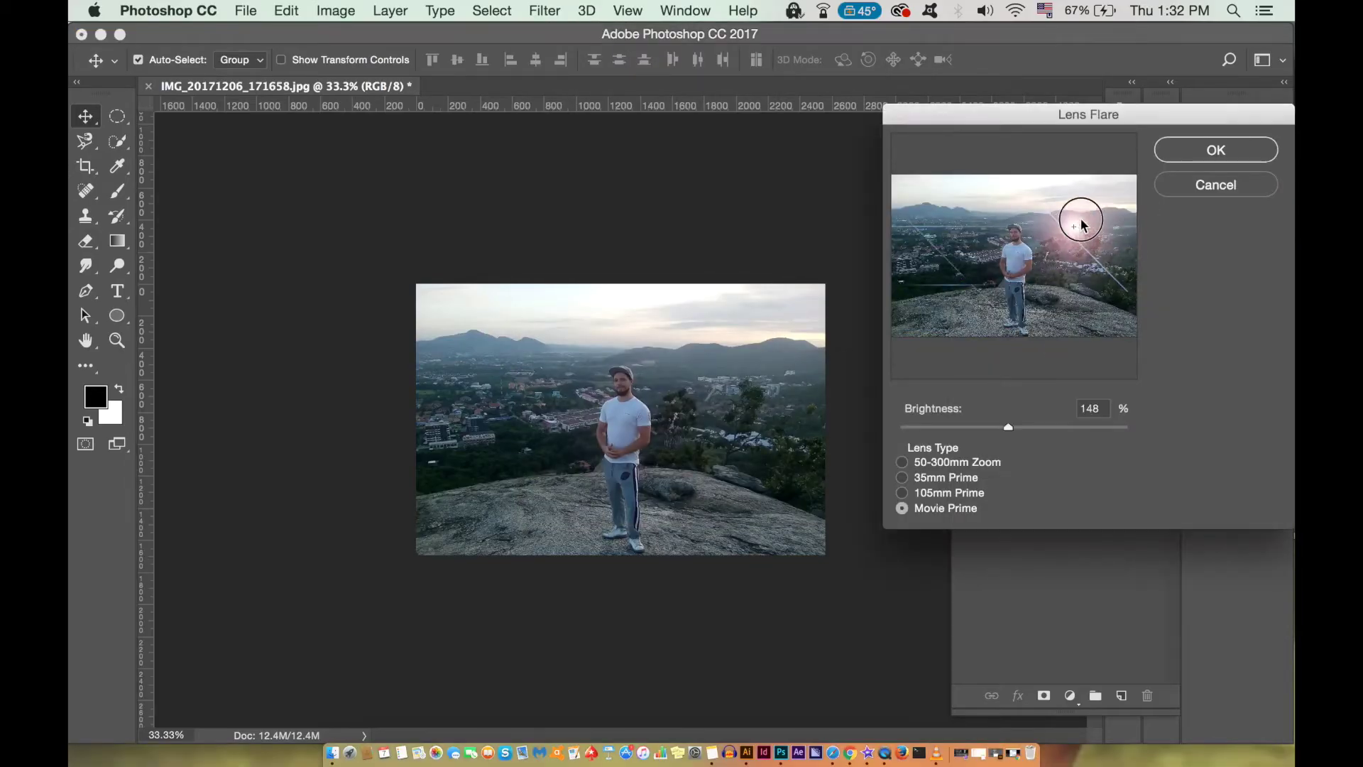
{"action": "left_click", "coordinate": [927, 494]}
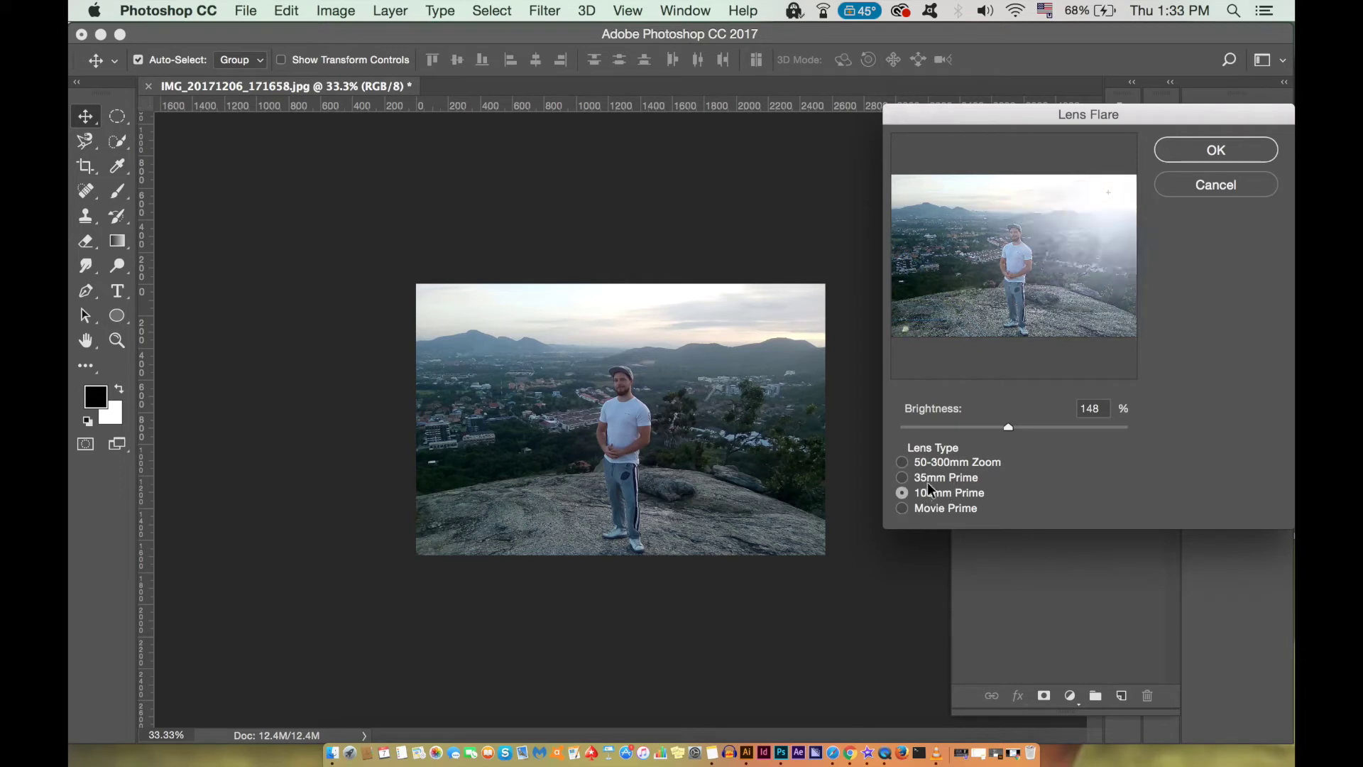
{"action": "left_click", "coordinate": [941, 479]}
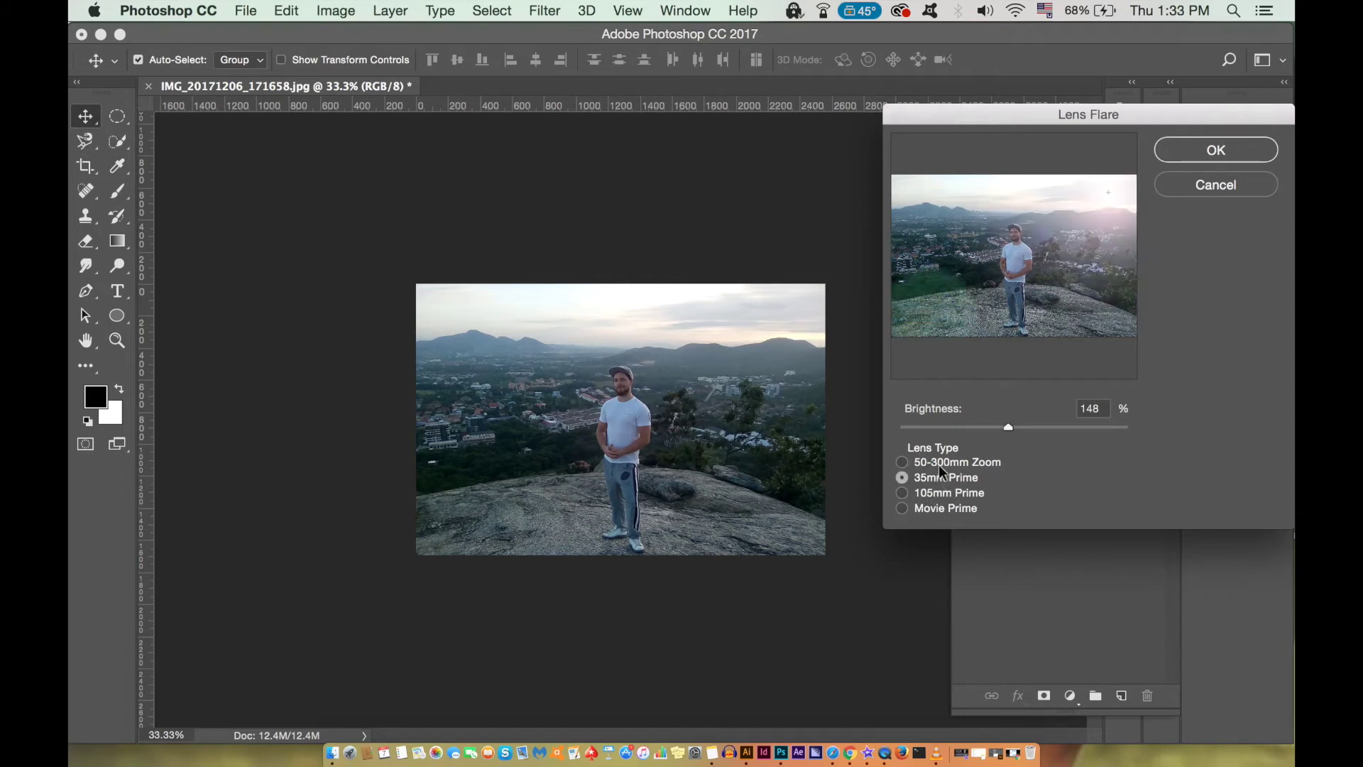
{"action": "left_click", "coordinate": [944, 464]}
{"action": "left_click", "coordinate": [945, 481]}
{"action": "left_click", "coordinate": [945, 463]}
{"action": "left_click_drag", "start_coordinate": [1008, 427], "coordinate": [1023, 426]}
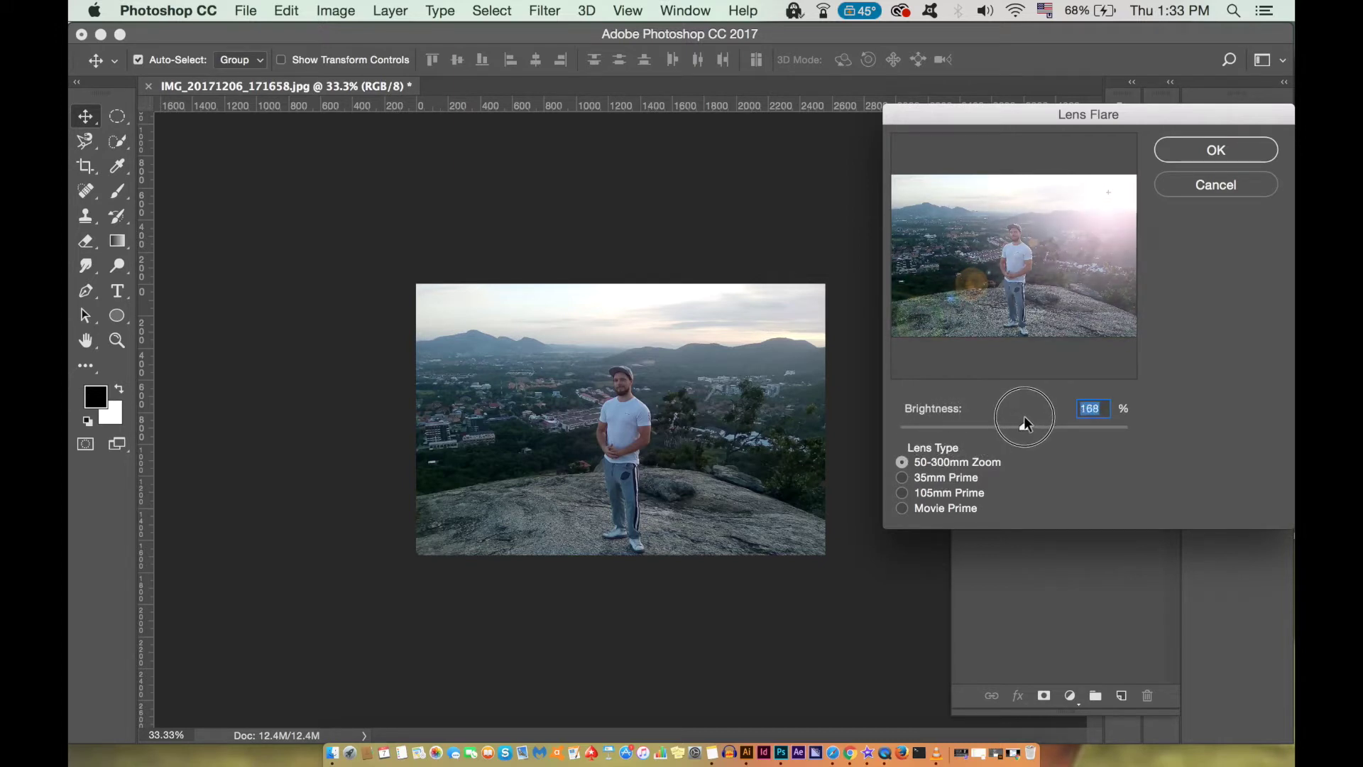
{"action": "left_click", "coordinate": [1120, 196]}
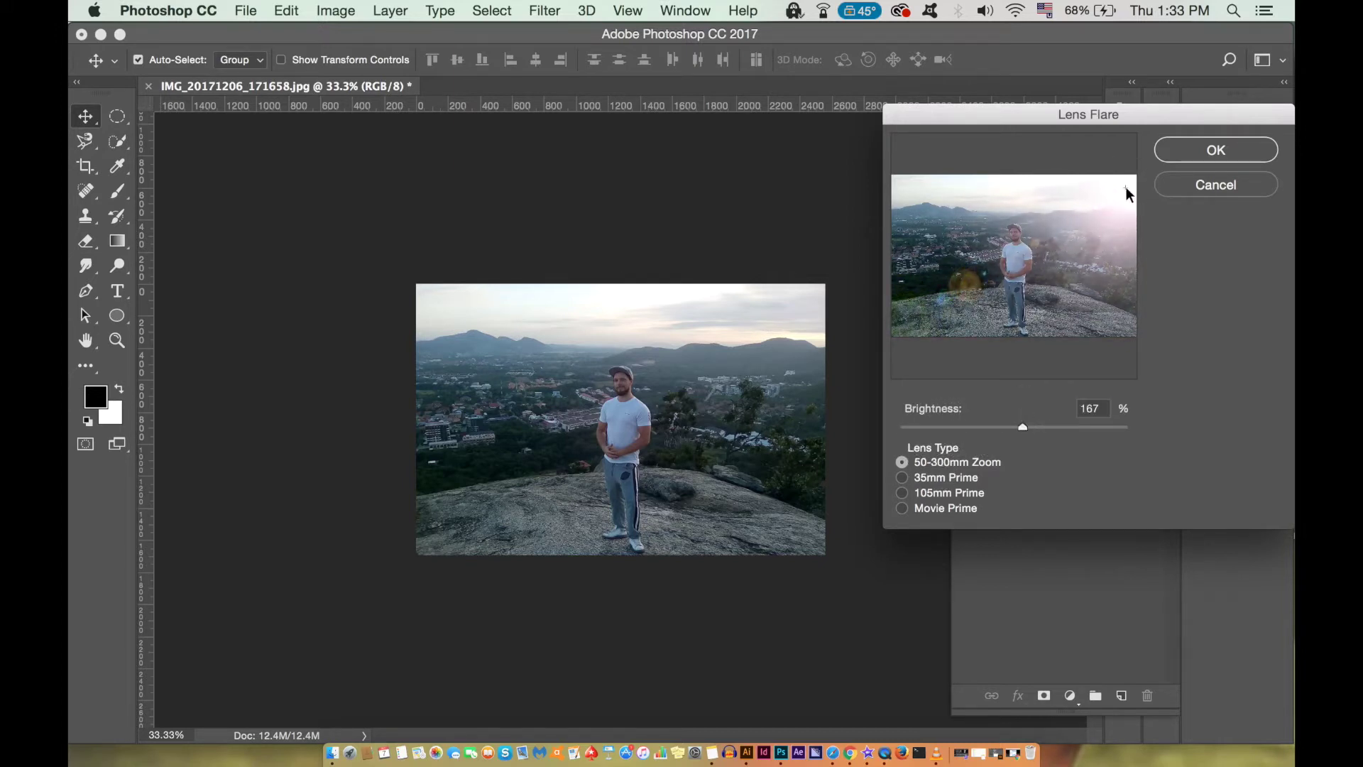
{"action": "left_click", "coordinate": [1190, 156]}
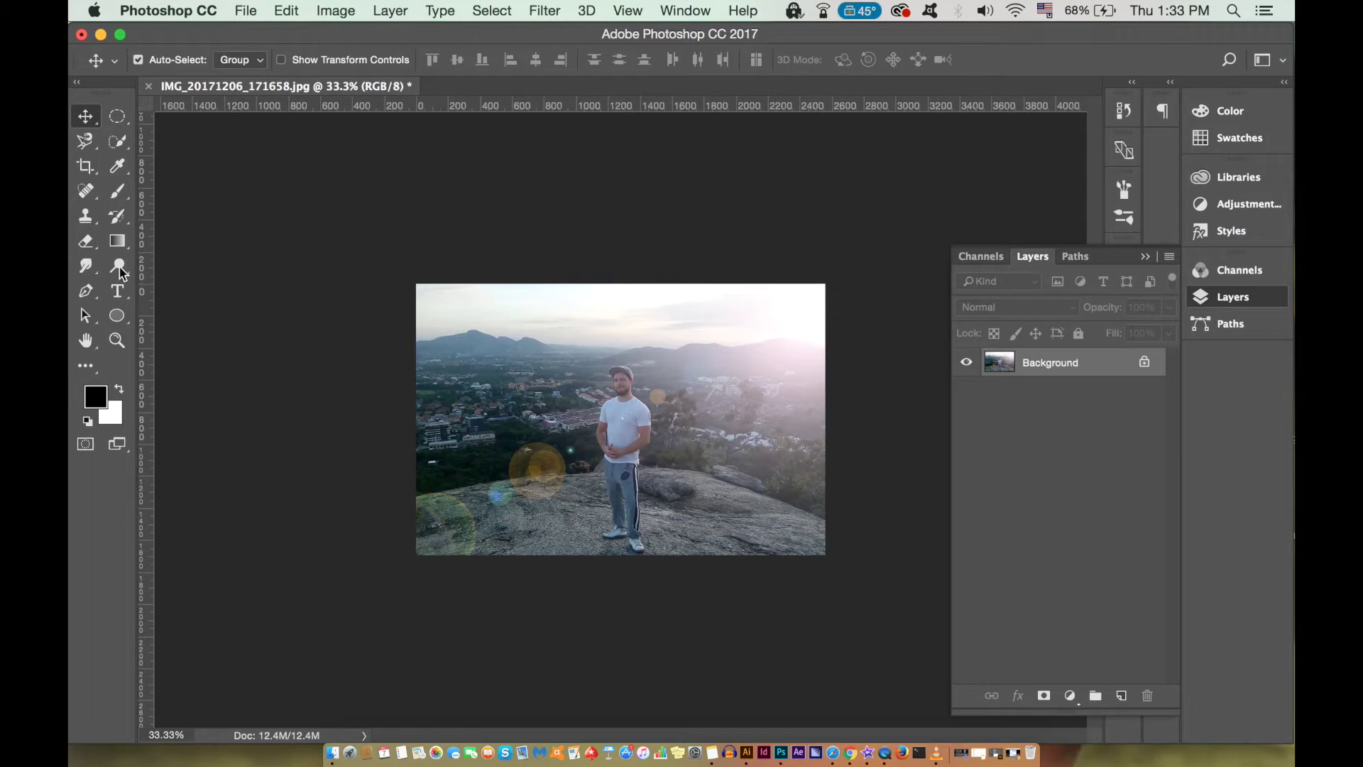
- Undo the trial flare to restore the original photo
{"action": "left_click", "coordinate": [85, 241]}
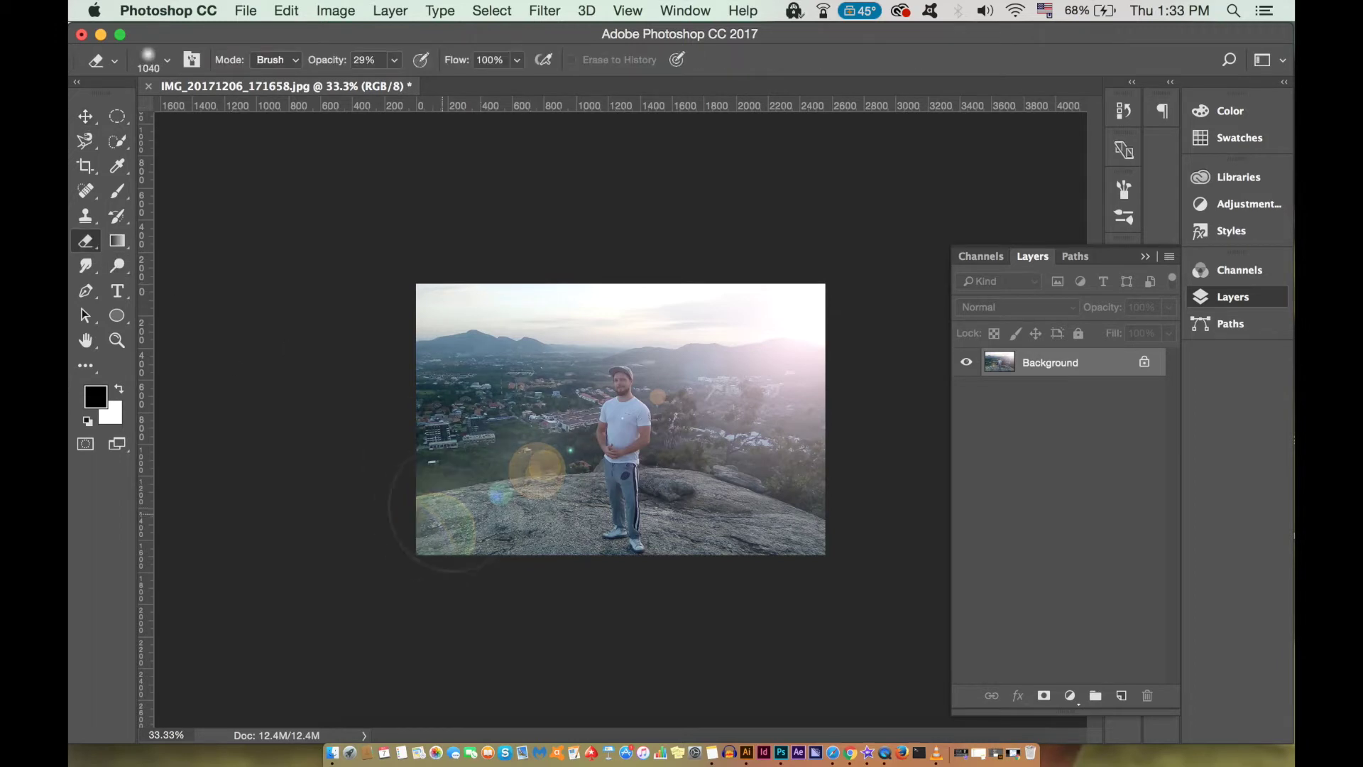
{"action": "key", "text": "super+alt+z"}
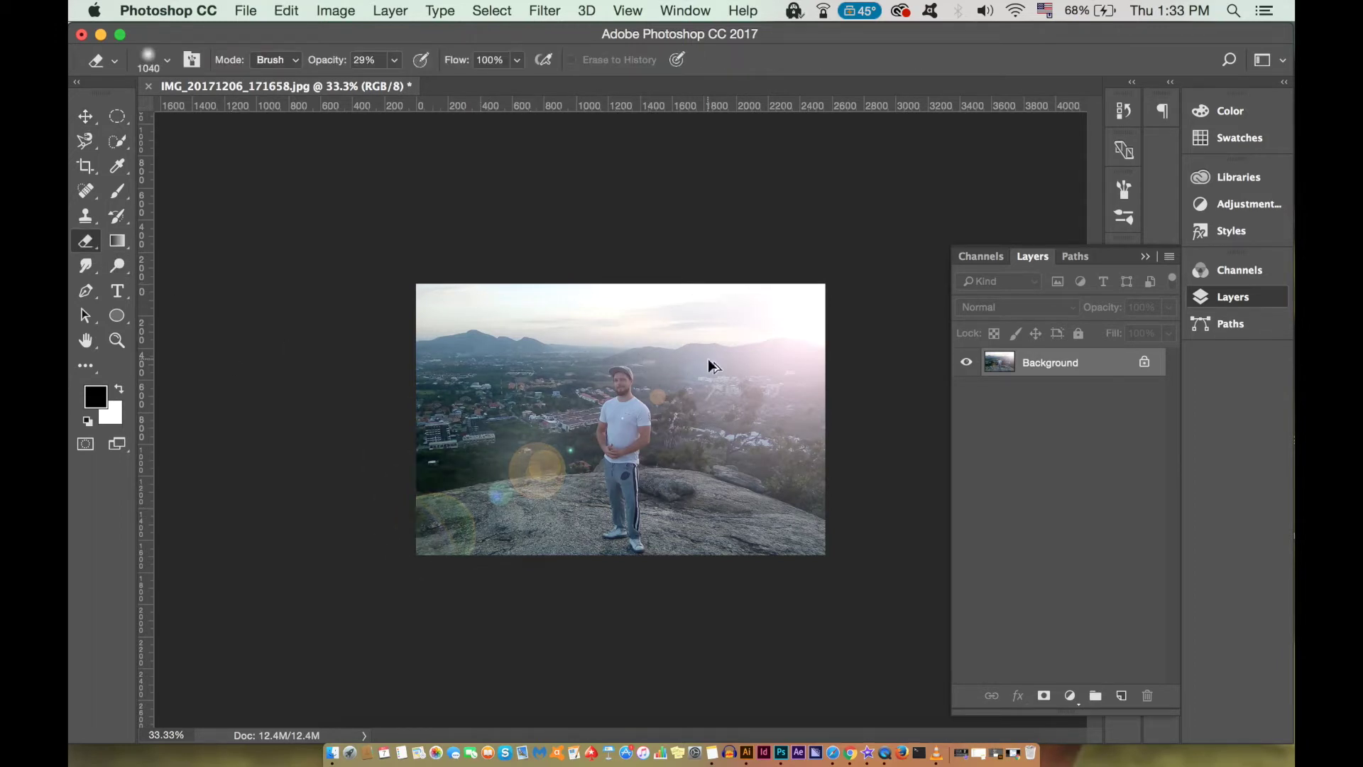
{"action": "key", "text": "super+alt+z"}
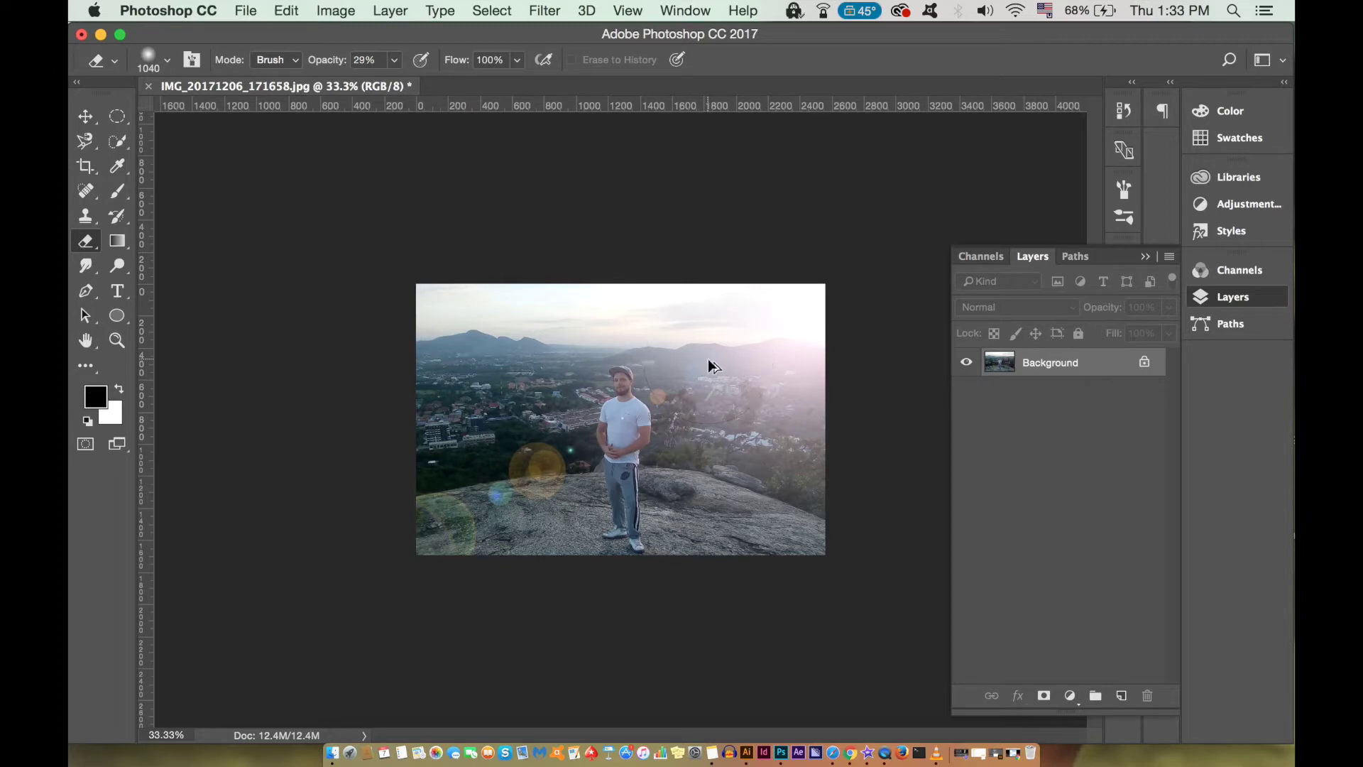
{"action": "key", "text": "super+alt+z"}
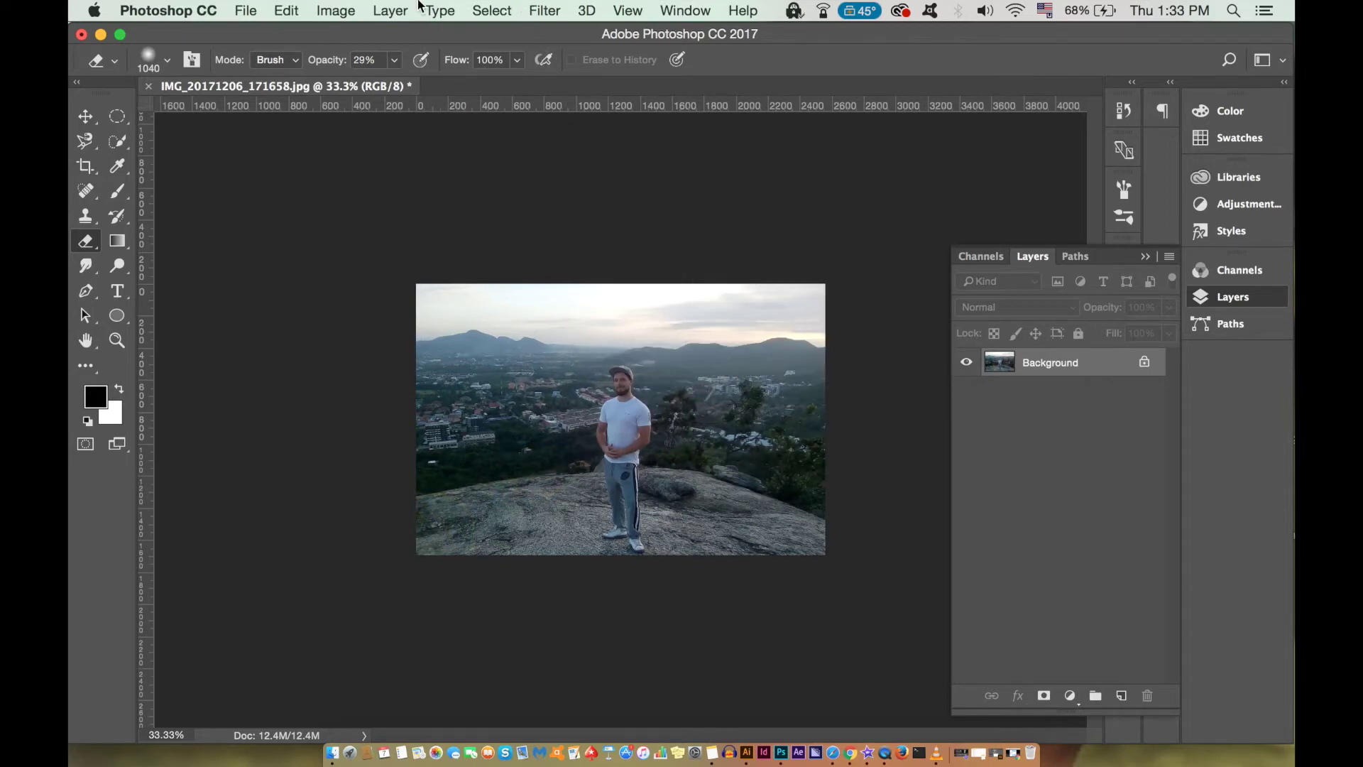
{"action": "left_click", "coordinate": [422, 9]}
{"action": "mouse_move", "coordinate": [405, 91]}
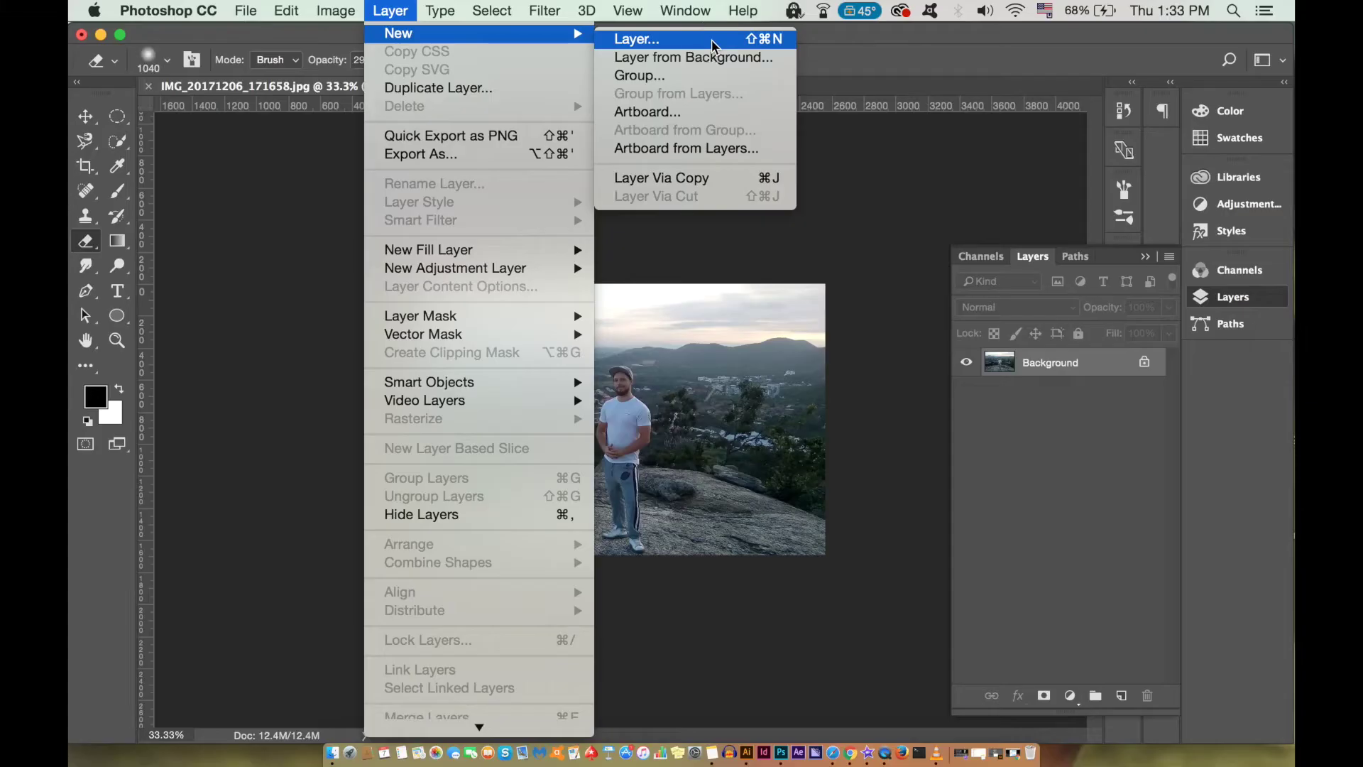
- Add a new empty layer named 'lens flare' above Background
{"action": "left_click", "coordinate": [1042, 109]}
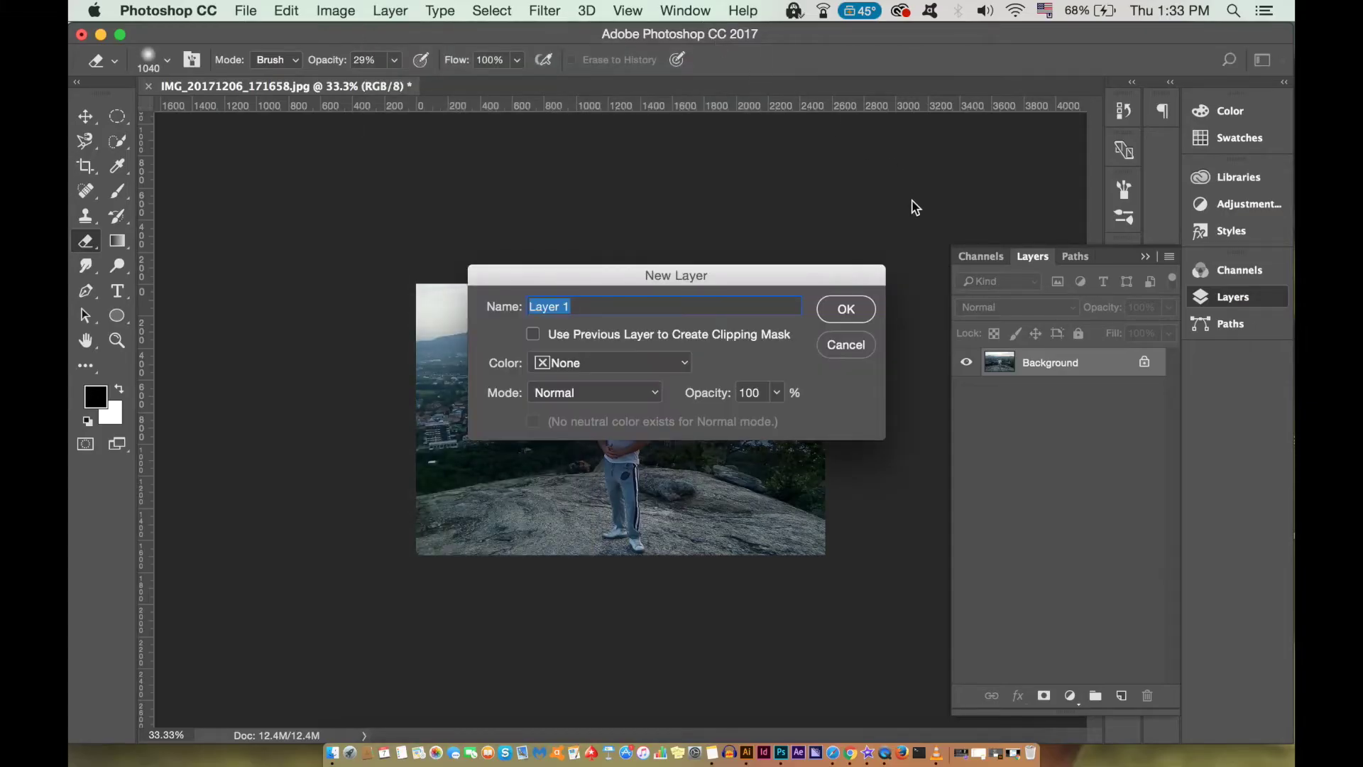
{"action": "type", "text": "lens flare"}
{"action": "key", "text": "Return"}
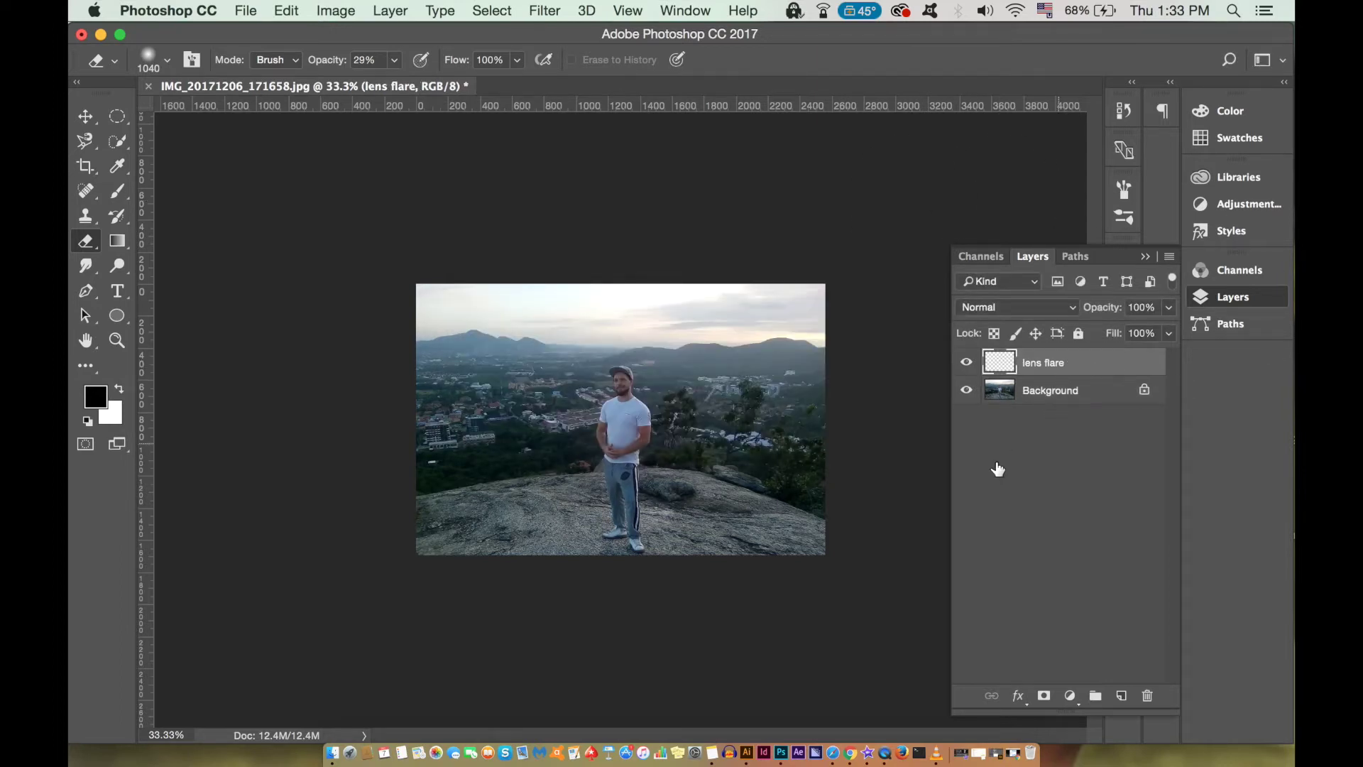
- Try Lens Flare on the empty layer and dismiss the resulting error
{"action": "left_click", "coordinate": [536, 9]}
{"action": "mouse_move", "coordinate": [564, 365]}
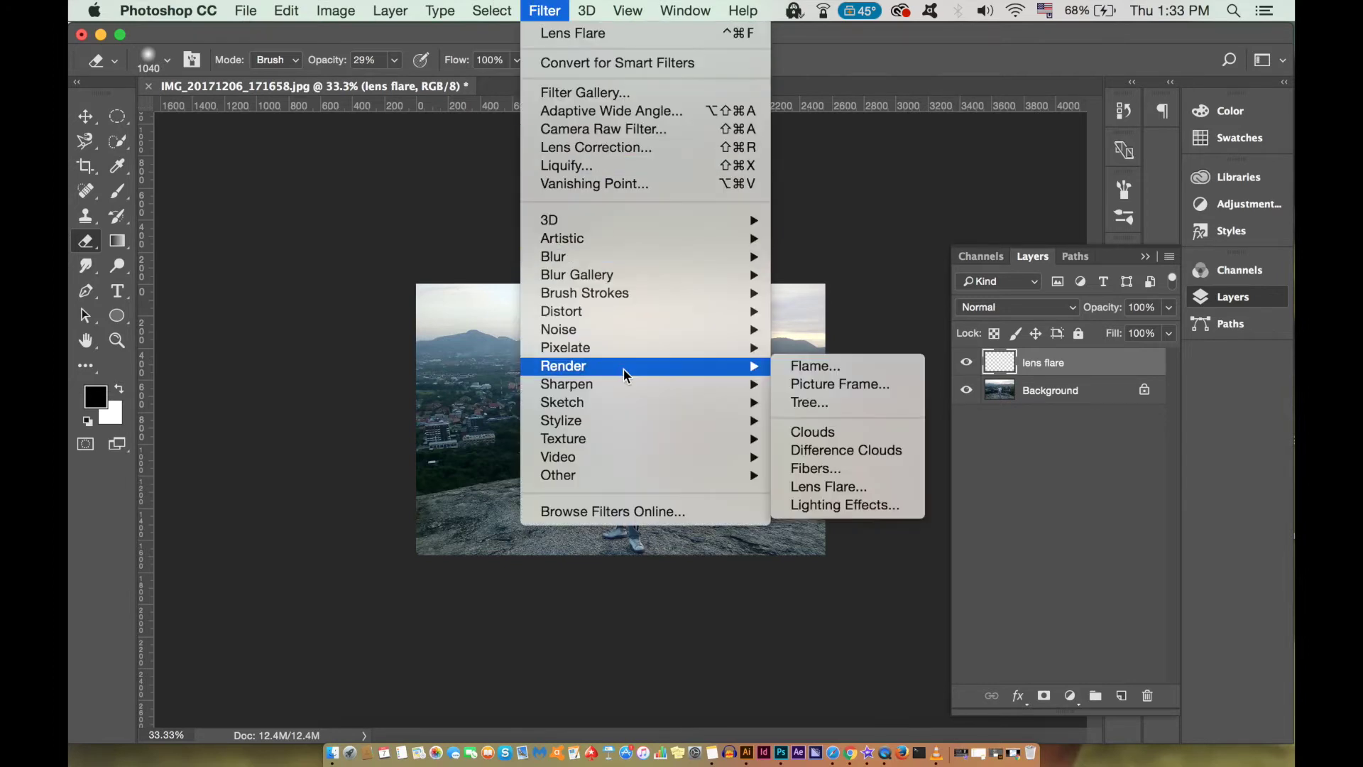
{"action": "left_click", "coordinate": [865, 487]}
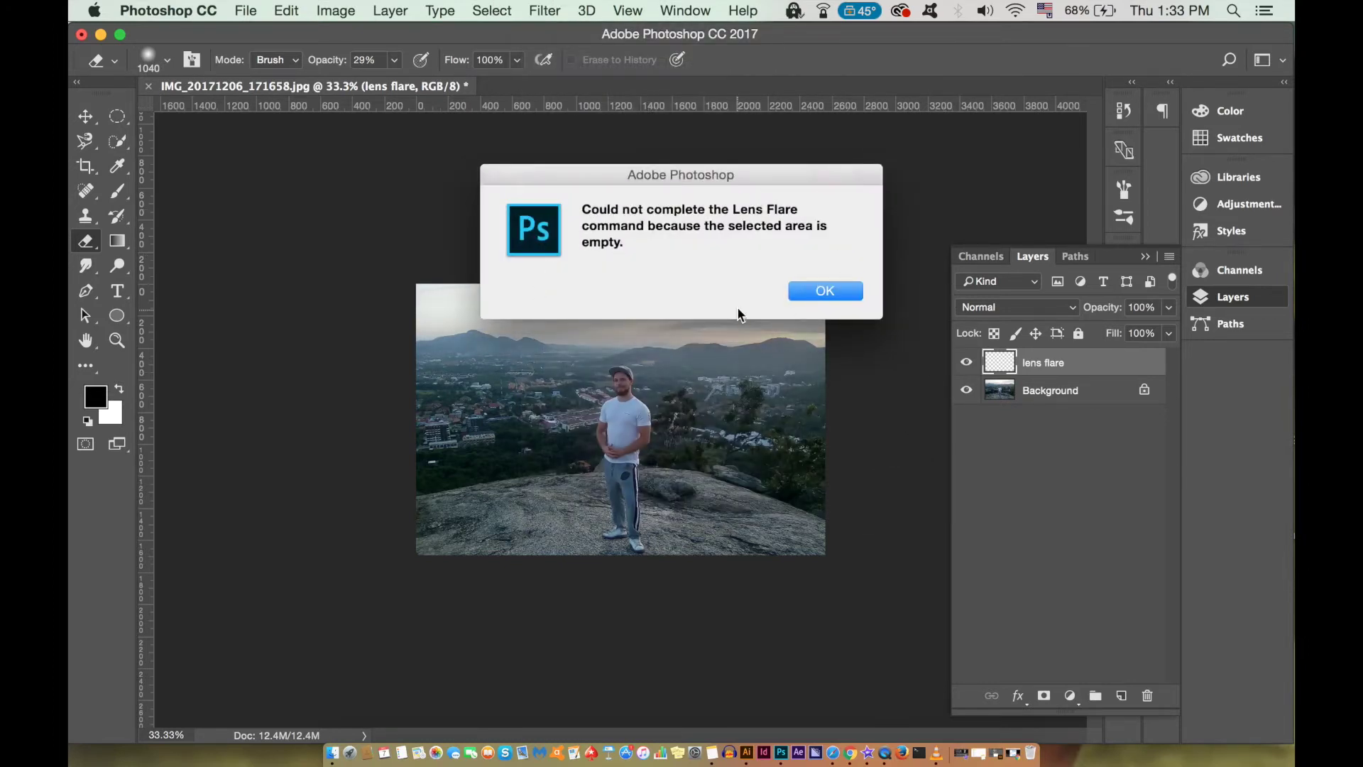
{"action": "left_click", "coordinate": [826, 291]}
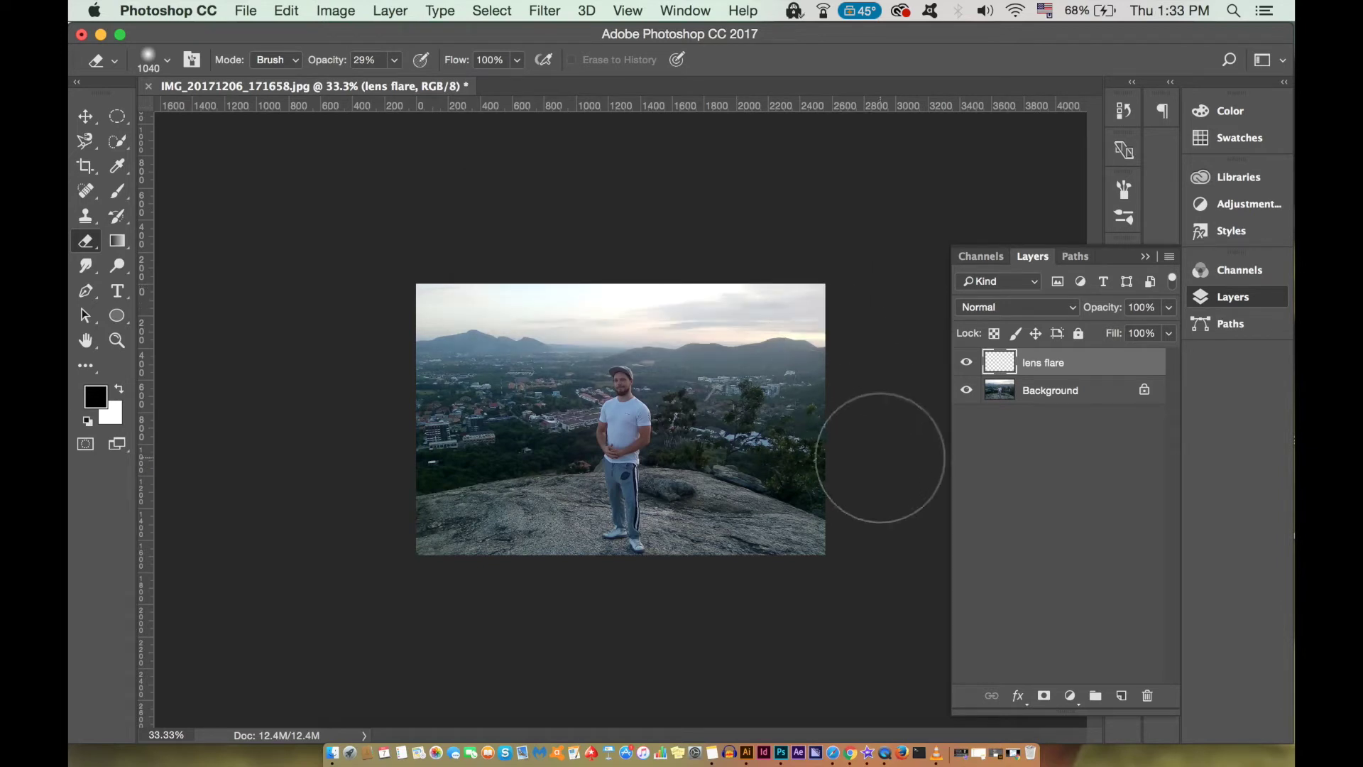
- Fill the lens flare layer with black and set its blend mode to Screen
{"action": "left_click", "coordinate": [96, 396]}
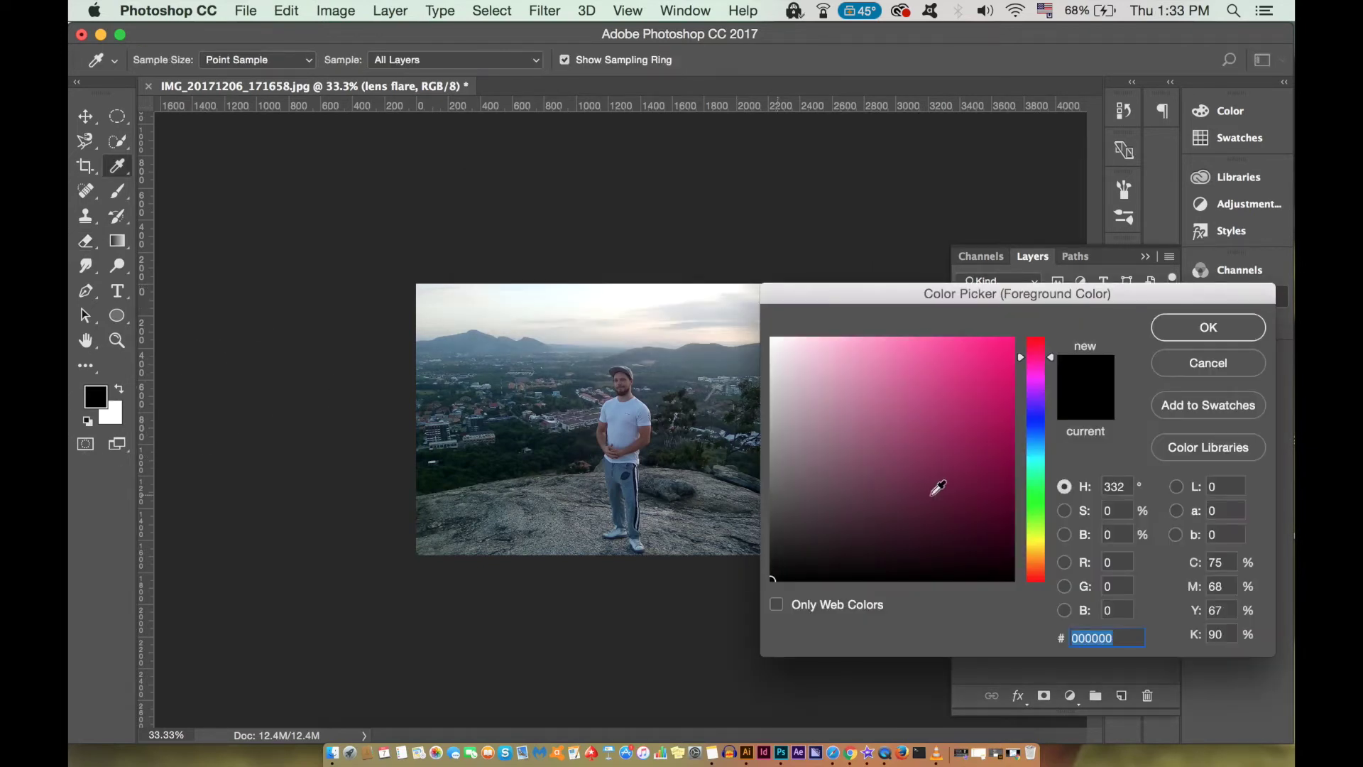
{"action": "left_click", "coordinate": [1238, 330]}
{"action": "key", "text": "e"}
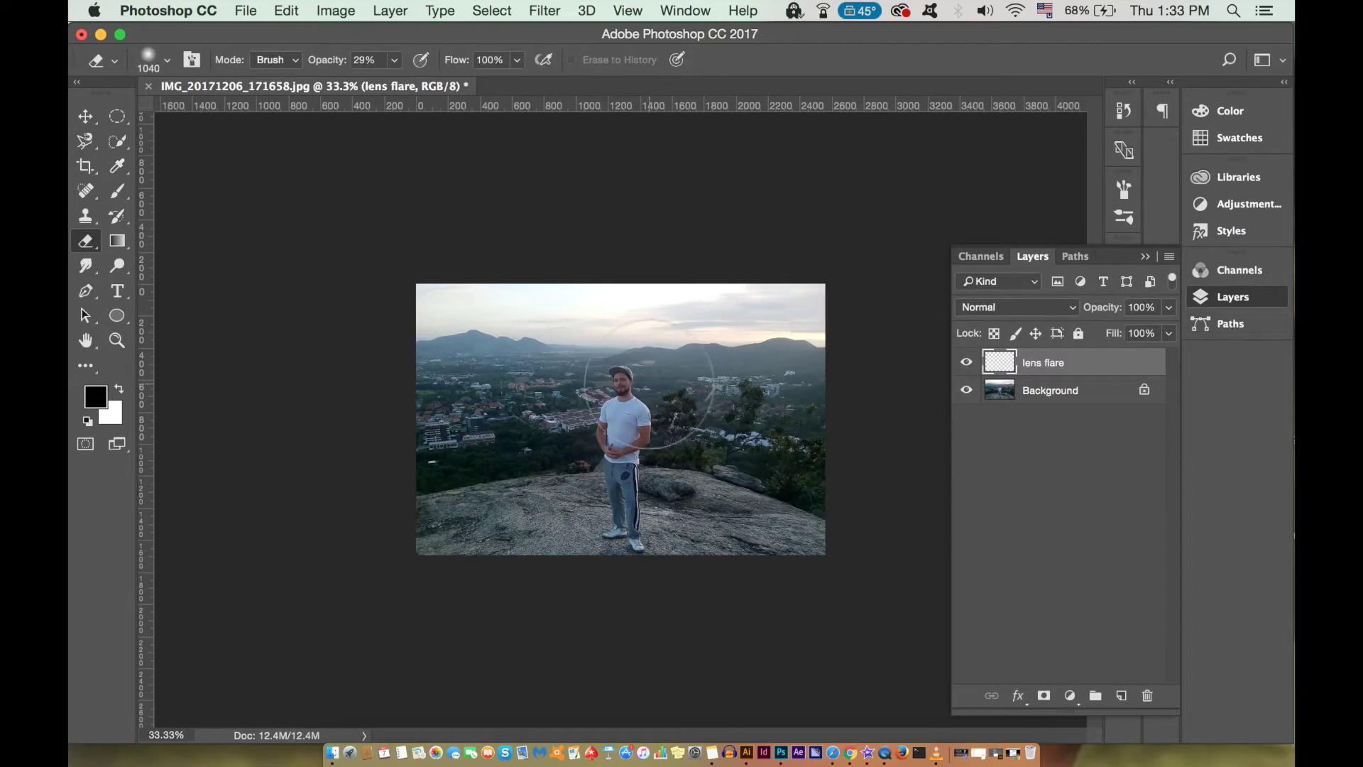
{"action": "key", "text": "alt+BackSpace"}
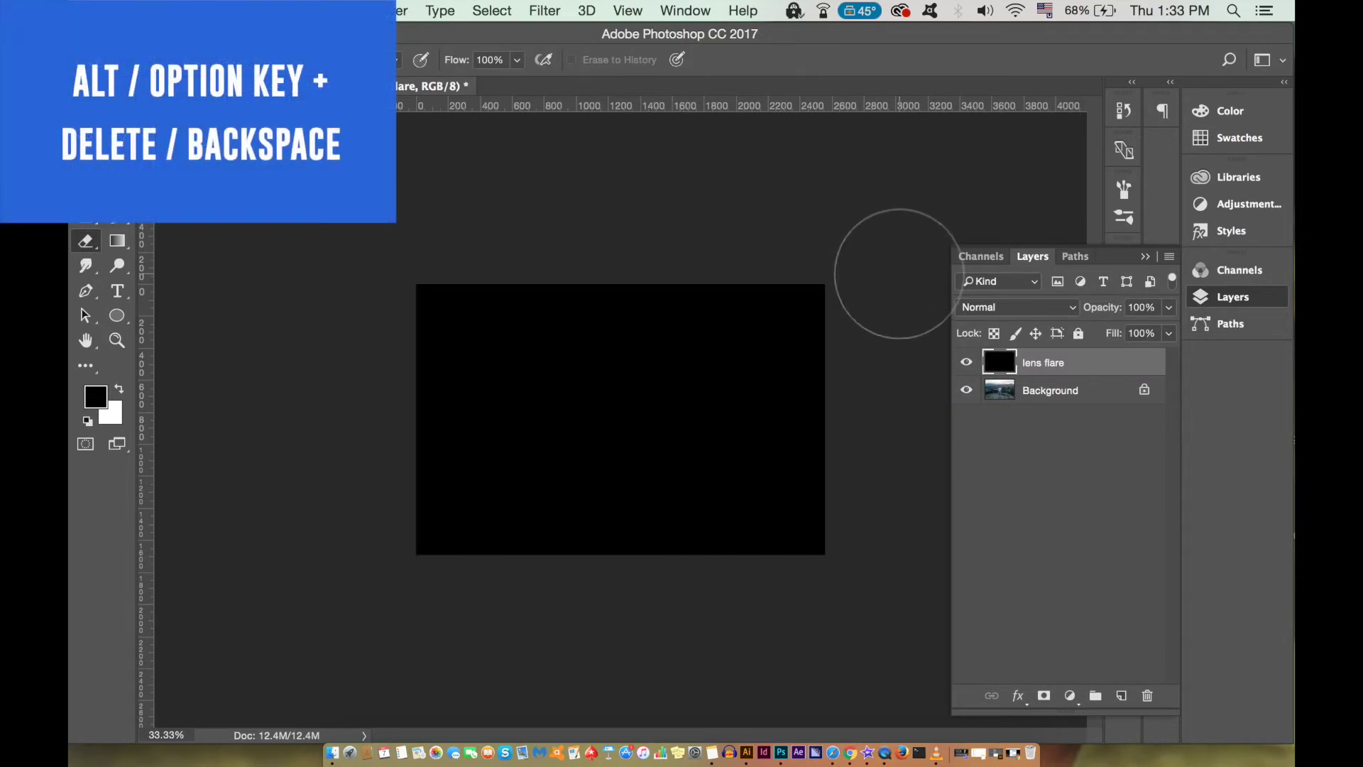
{"action": "left_click", "coordinate": [1033, 307]}
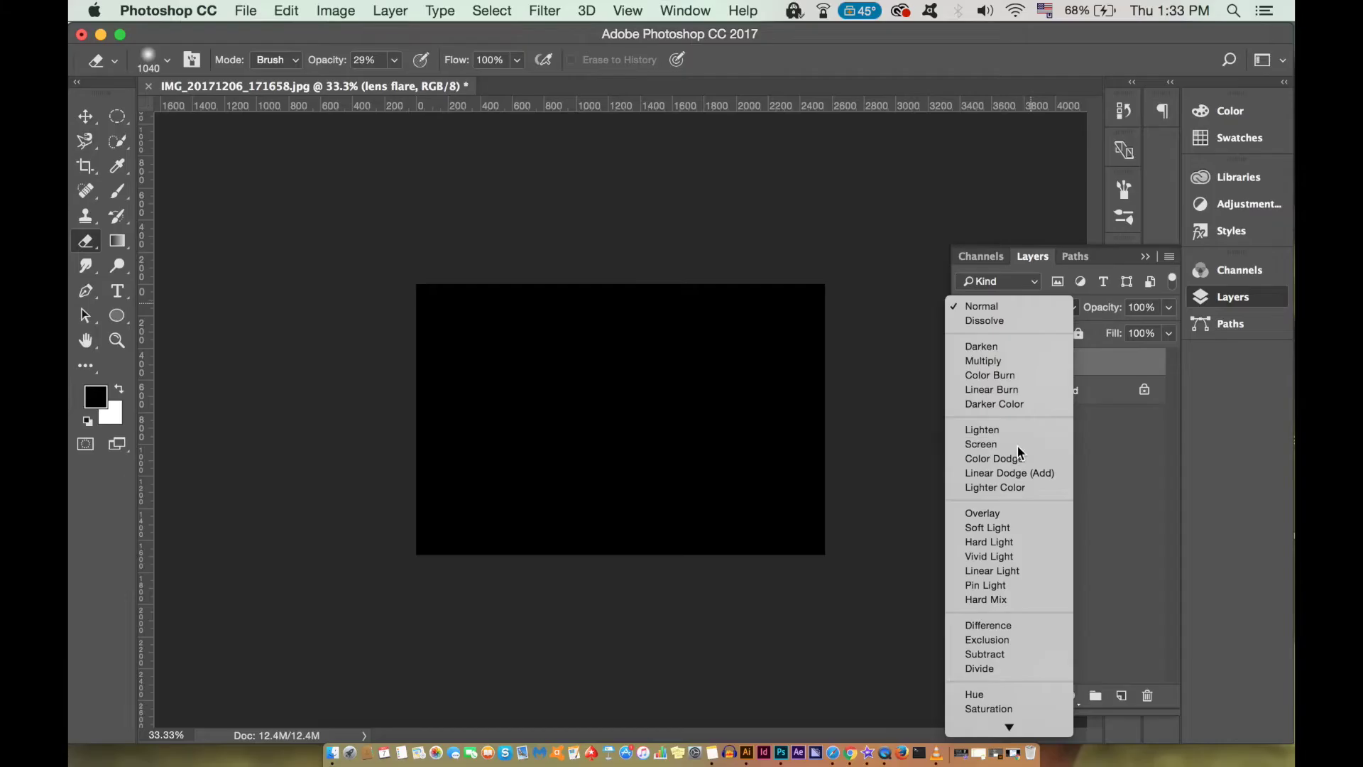
{"action": "left_click", "coordinate": [774, 411]}
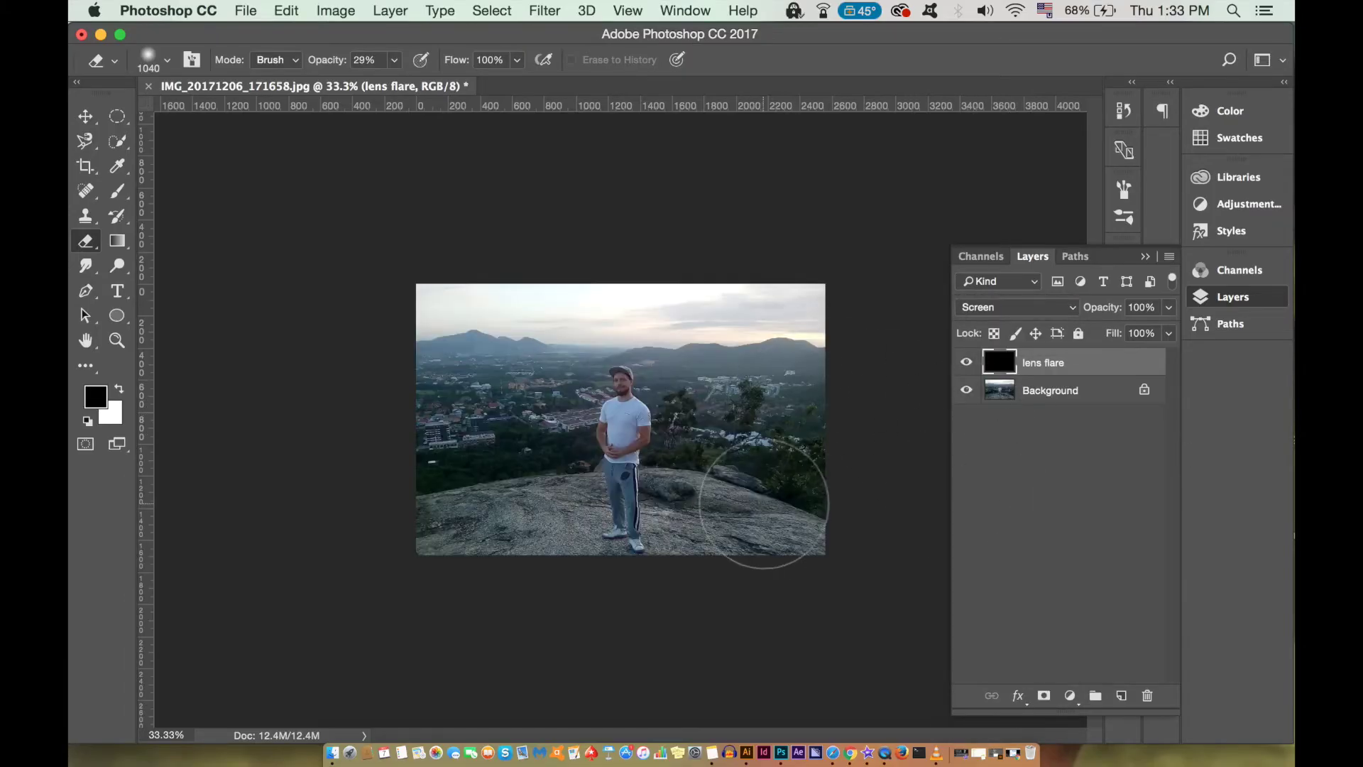
- Render a lens flare centred top-right at 115% brightness on the lens flare layer
{"action": "left_click", "coordinate": [550, 10]}
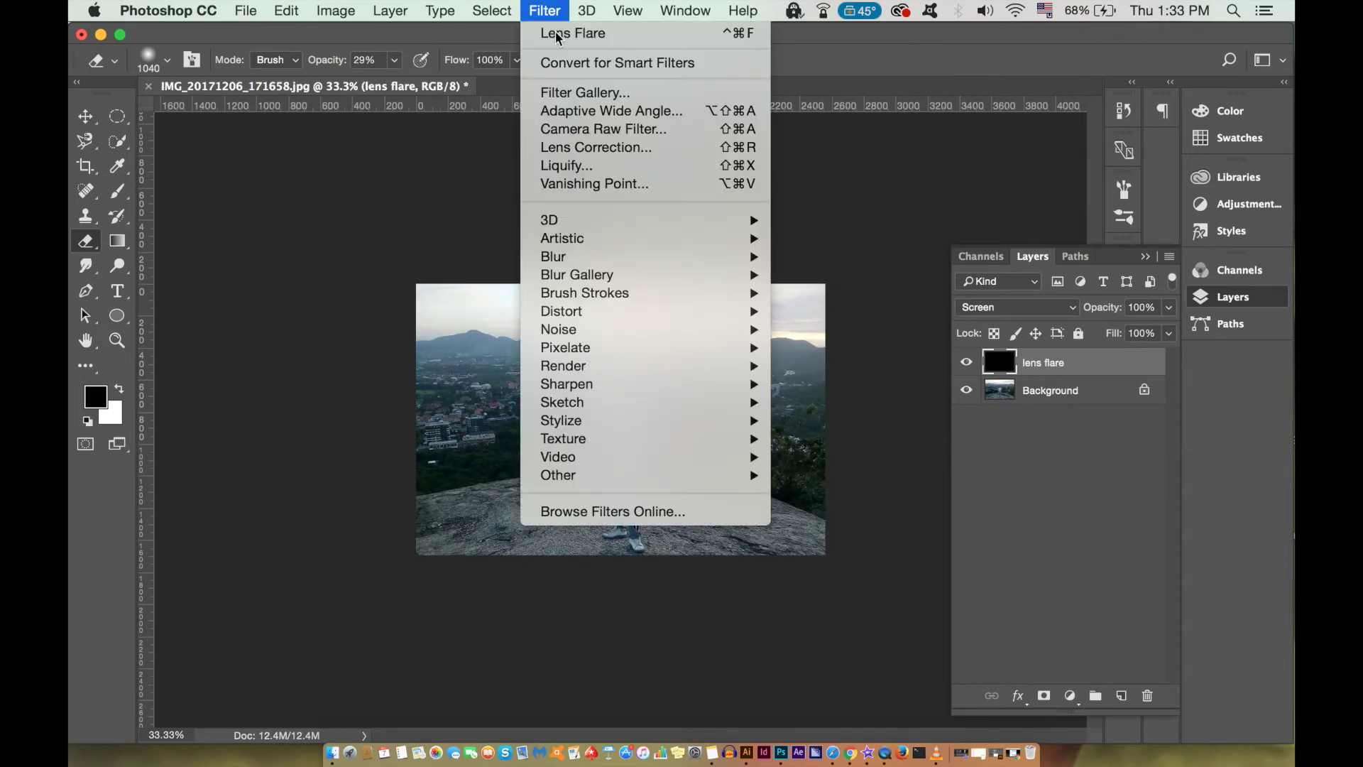
{"action": "mouse_move", "coordinate": [564, 365]}
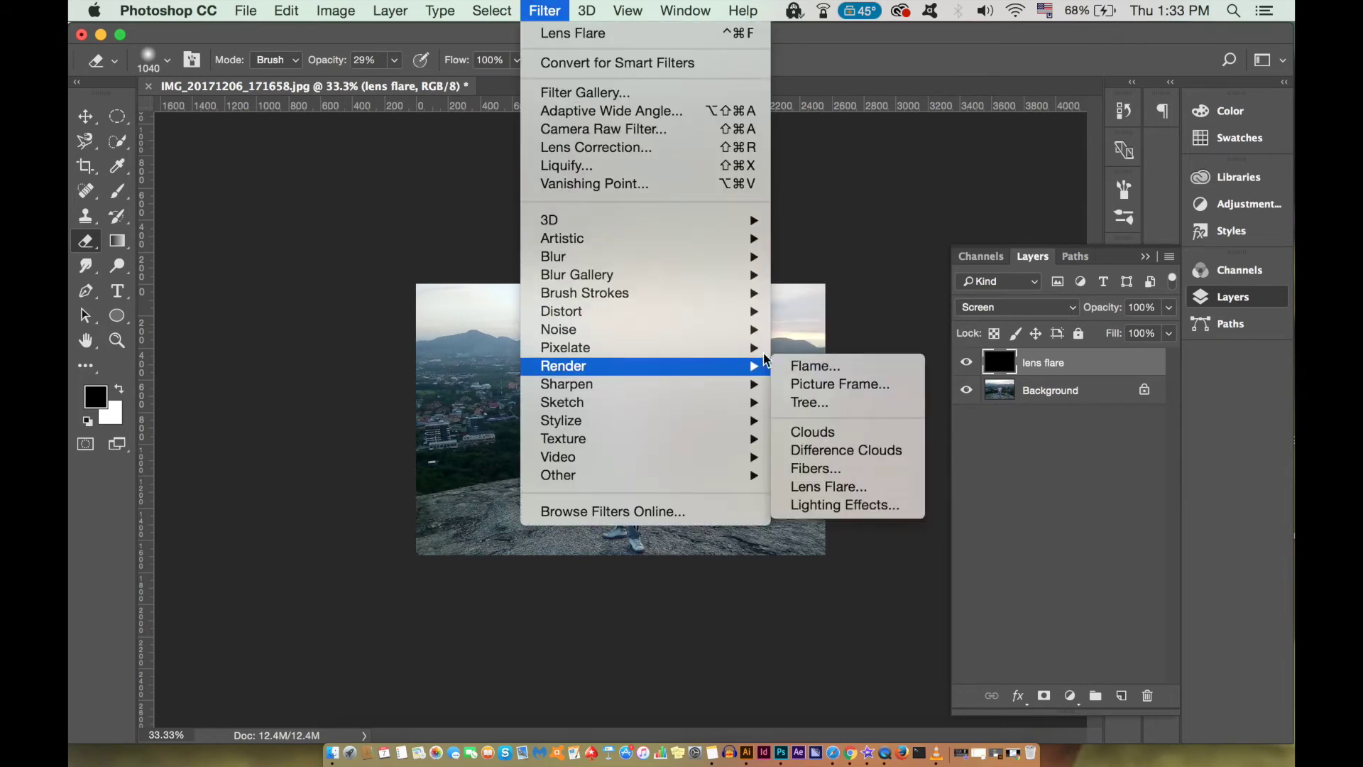
{"action": "left_click", "coordinate": [881, 489]}
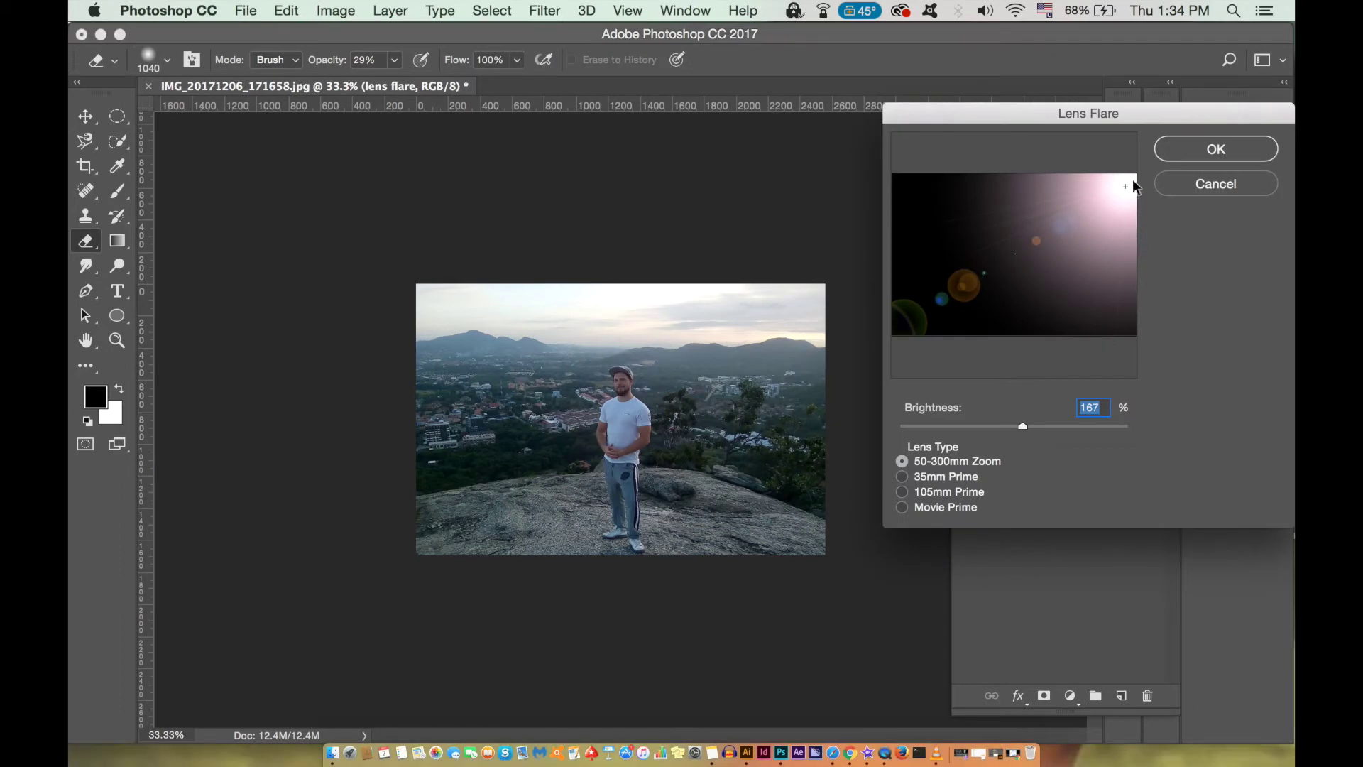
{"action": "left_click_drag", "start_coordinate": [1126, 187], "coordinate": [1004, 279]}
{"action": "left_click_drag", "start_coordinate": [1023, 426], "coordinate": [976, 426]}
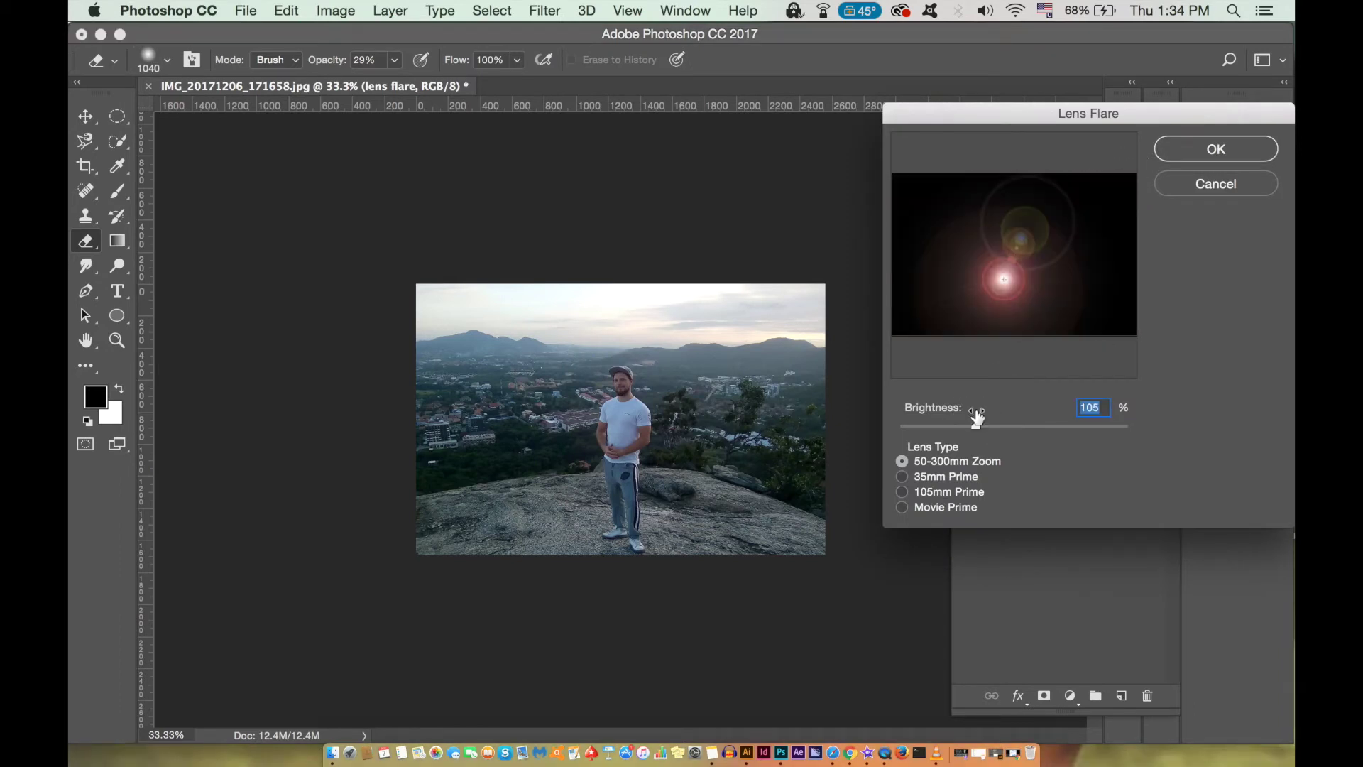
{"action": "mouse_move", "coordinate": [1004, 279]}
{"action": "left_mouse_down"}
{"action": "mouse_move", "coordinate": [1109, 182]}
{"action": "mouse_move", "coordinate": [1132, 193]}
{"action": "left_mouse_up"}
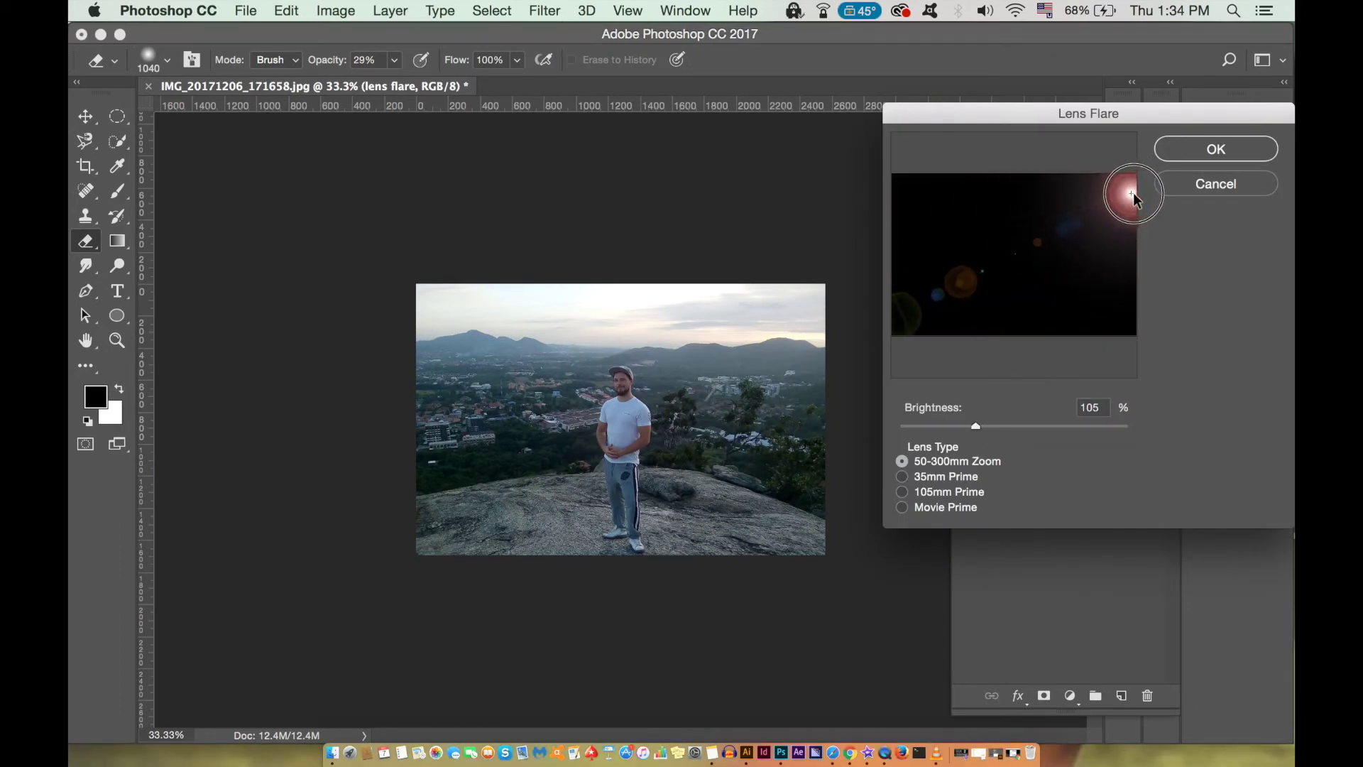
{"action": "left_click", "coordinate": [987, 426]}
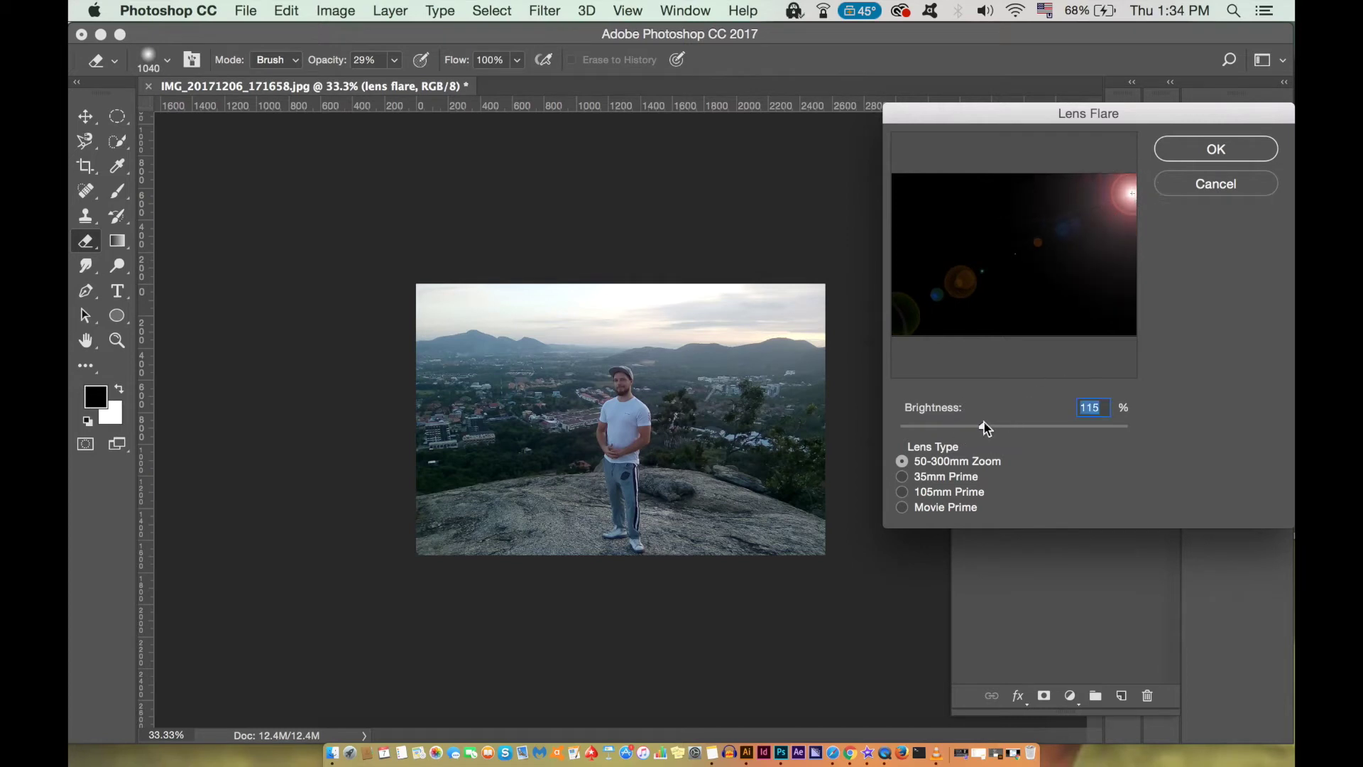
{"action": "left_click", "coordinate": [1266, 156]}
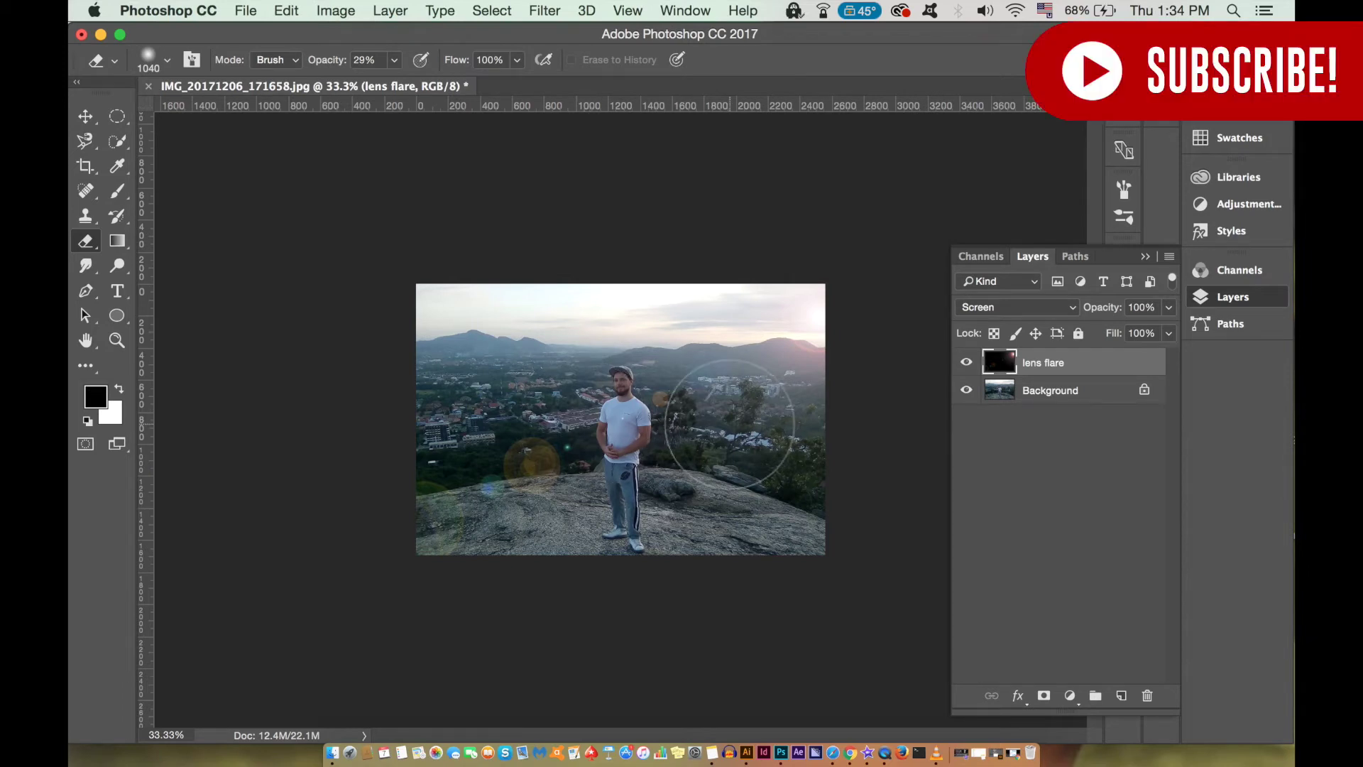
- Add a second 35mm Prime lens flare at 149% brightness
{"action": "left_click", "coordinate": [545, 10]}
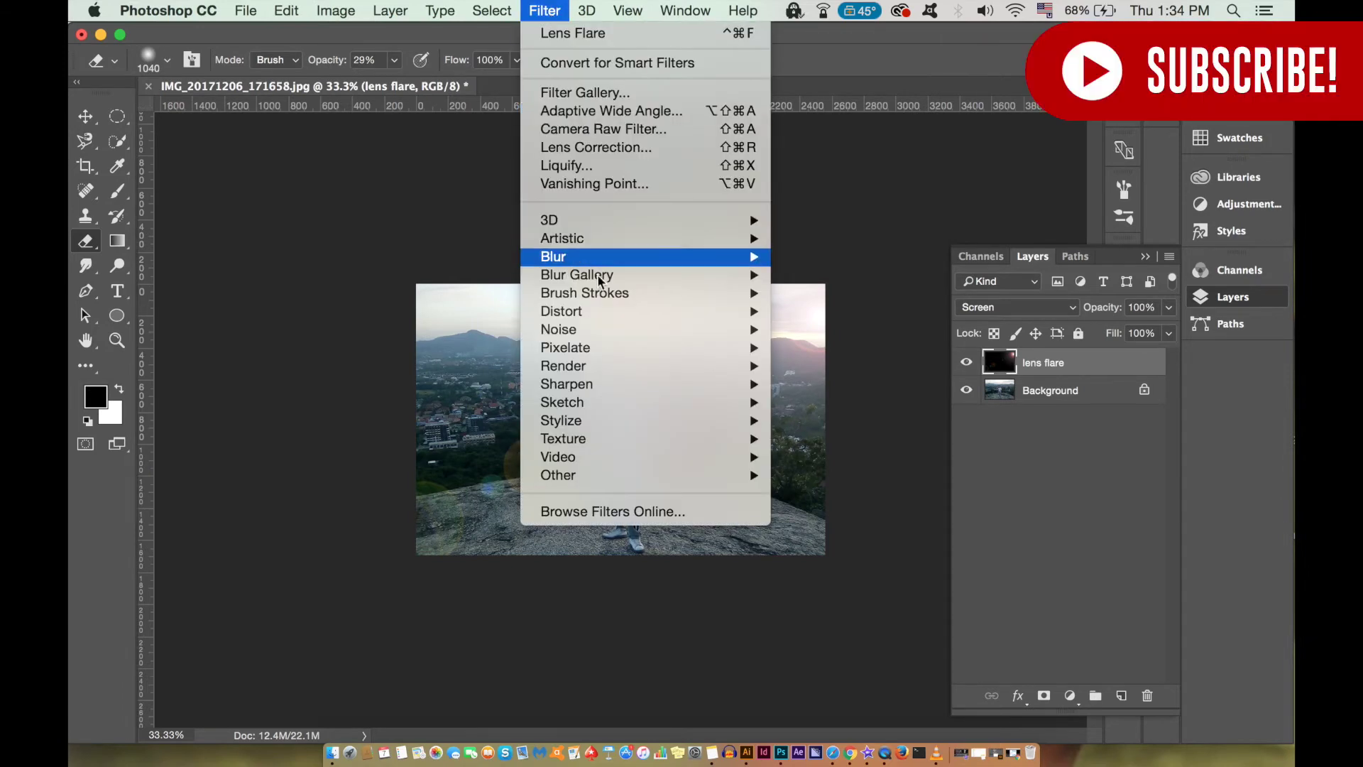
{"action": "mouse_move", "coordinate": [564, 365]}
{"action": "left_click", "coordinate": [843, 490]}
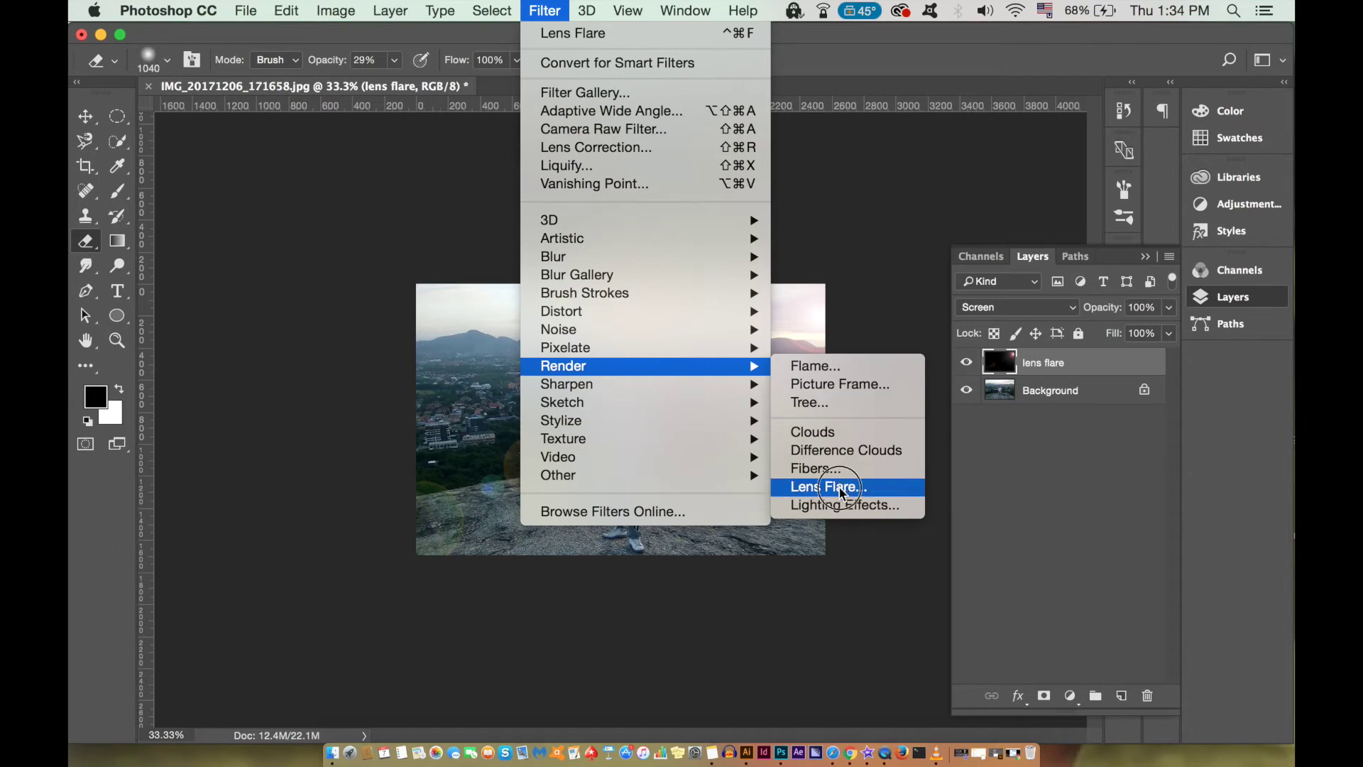
{"action": "left_click", "coordinate": [960, 477]}
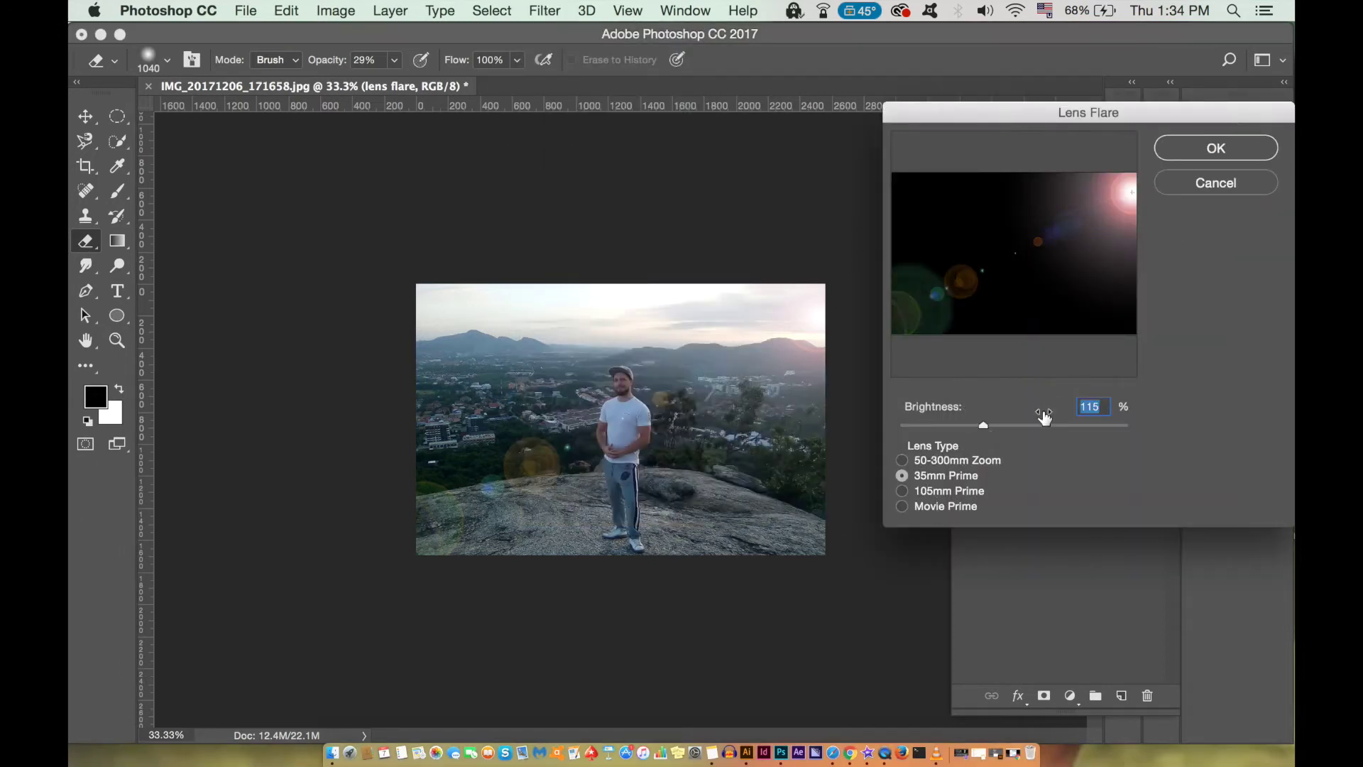
{"action": "left_click_drag", "start_coordinate": [995, 427], "coordinate": [1008, 422]}
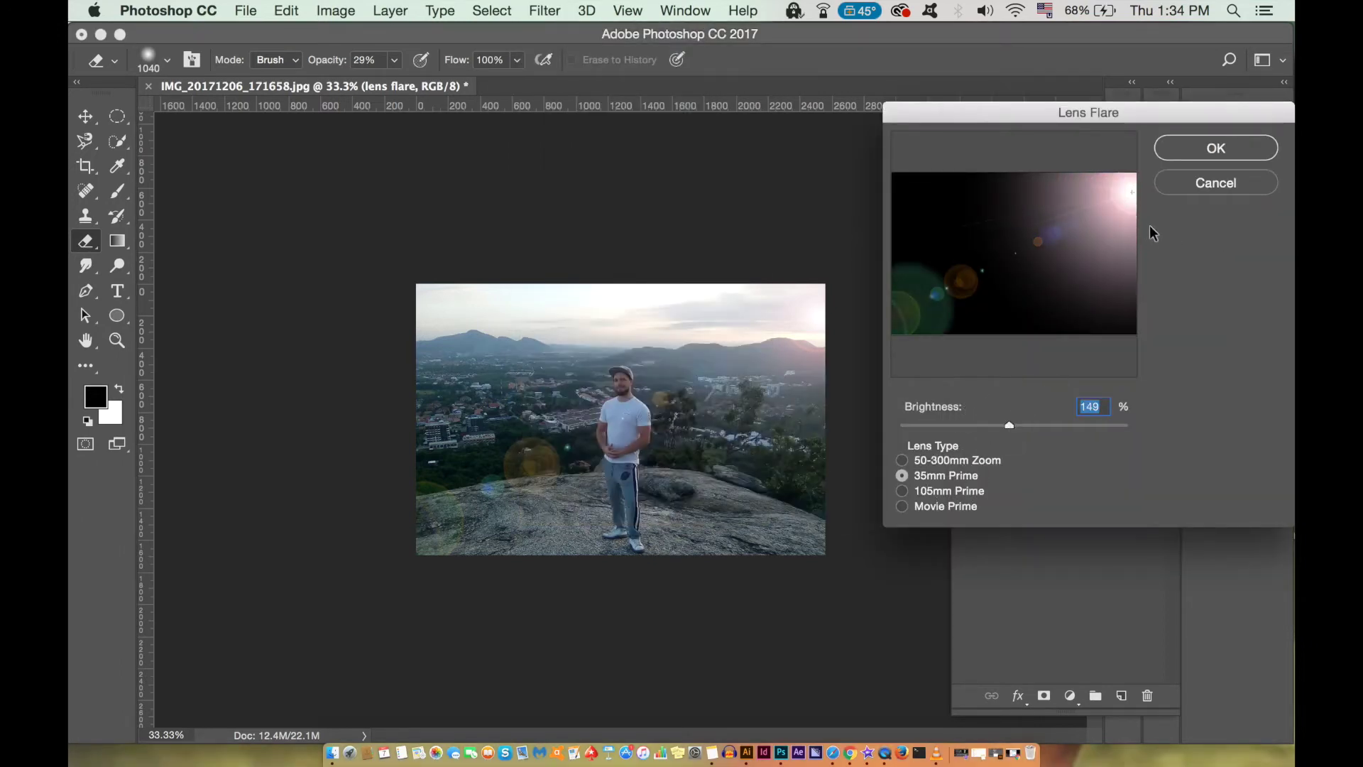
{"action": "left_click", "coordinate": [1200, 151]}
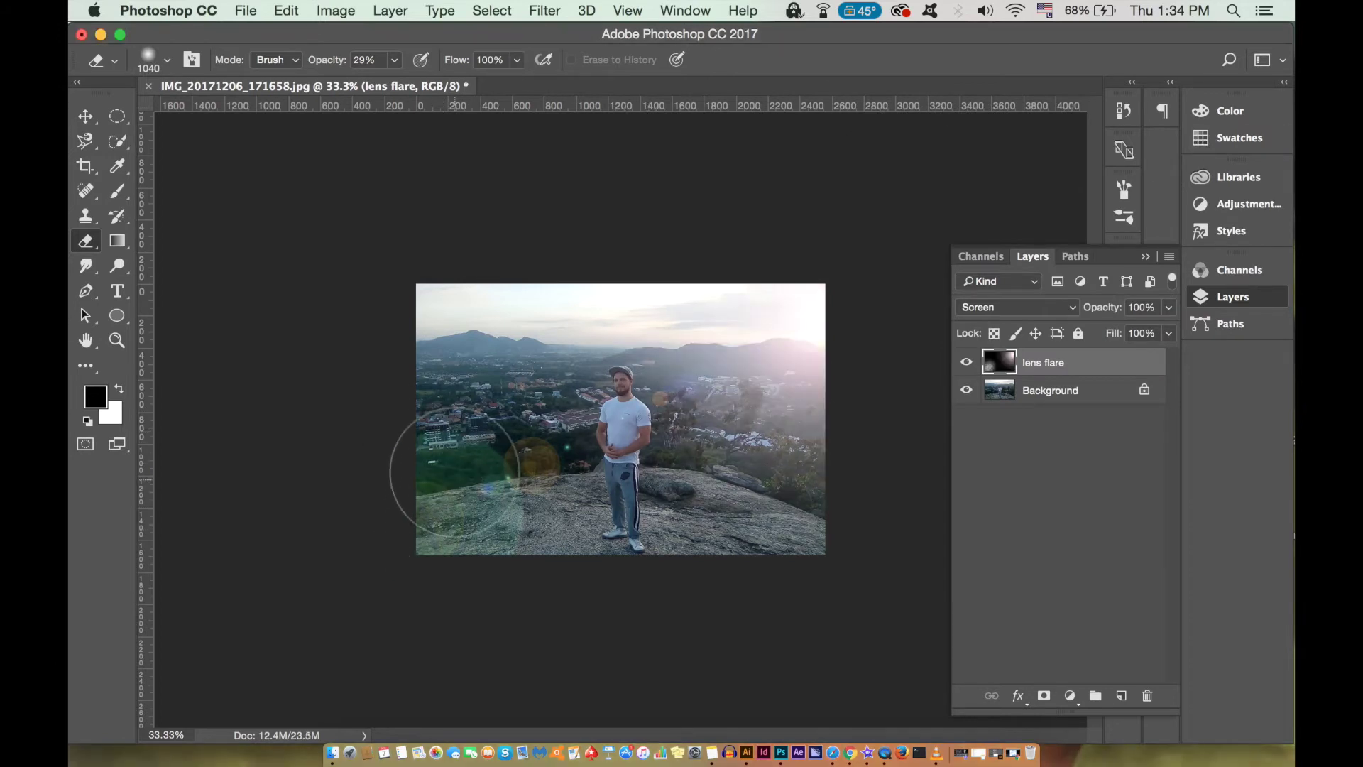
- Erase the stray flare rings from the lower-left of the photo
{"action": "mouse_move", "coordinate": [455, 472]}
{"action": "left_mouse_down"}
{"action": "mouse_move", "coordinate": [529, 465]}
{"action": "mouse_move", "coordinate": [526, 454]}
{"action": "mouse_move", "coordinate": [457, 561]}
{"action": "mouse_move", "coordinate": [429, 508]}
{"action": "mouse_move", "coordinate": [533, 462]}
{"action": "left_mouse_up"}
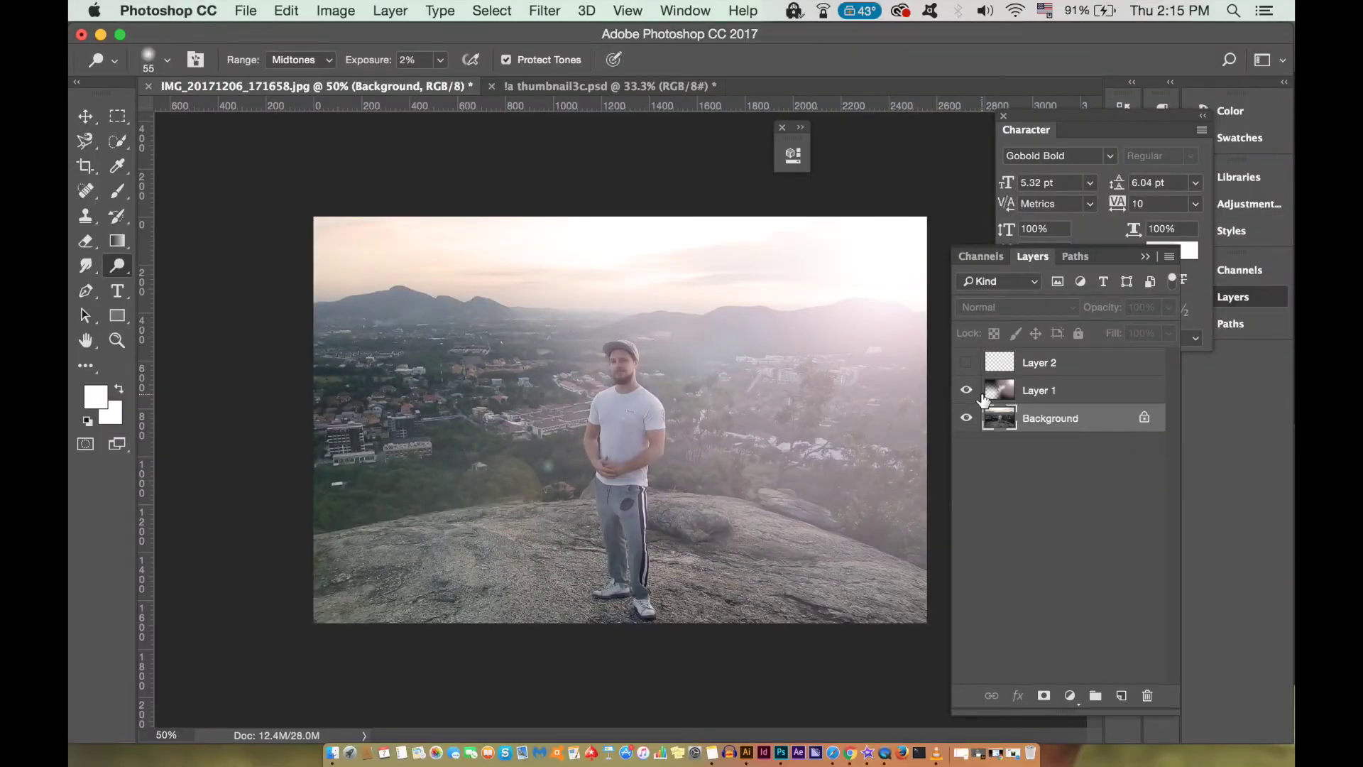
- On Layer 1, erase the flare haze over the forest left of the man
{"action": "left_click", "coordinate": [1003, 396]}
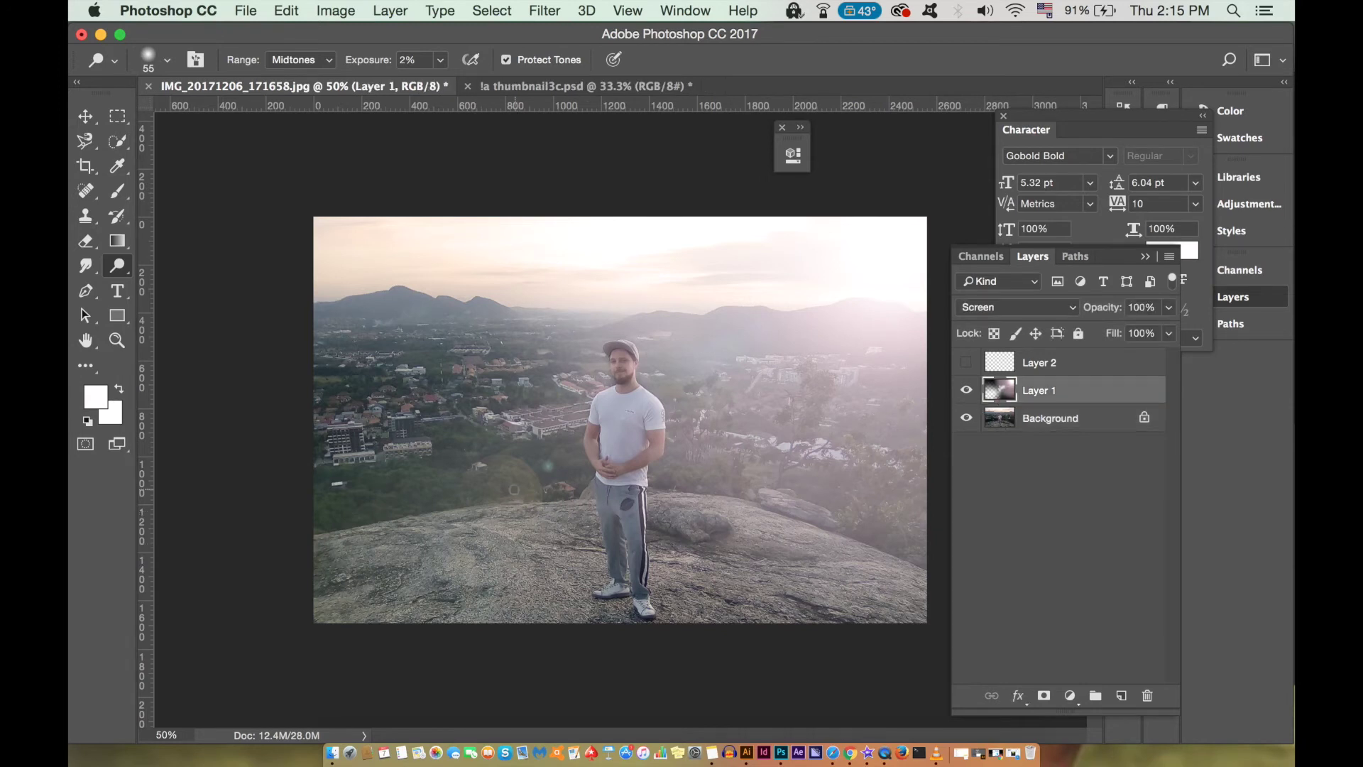
{"action": "left_click", "coordinate": [86, 241]}
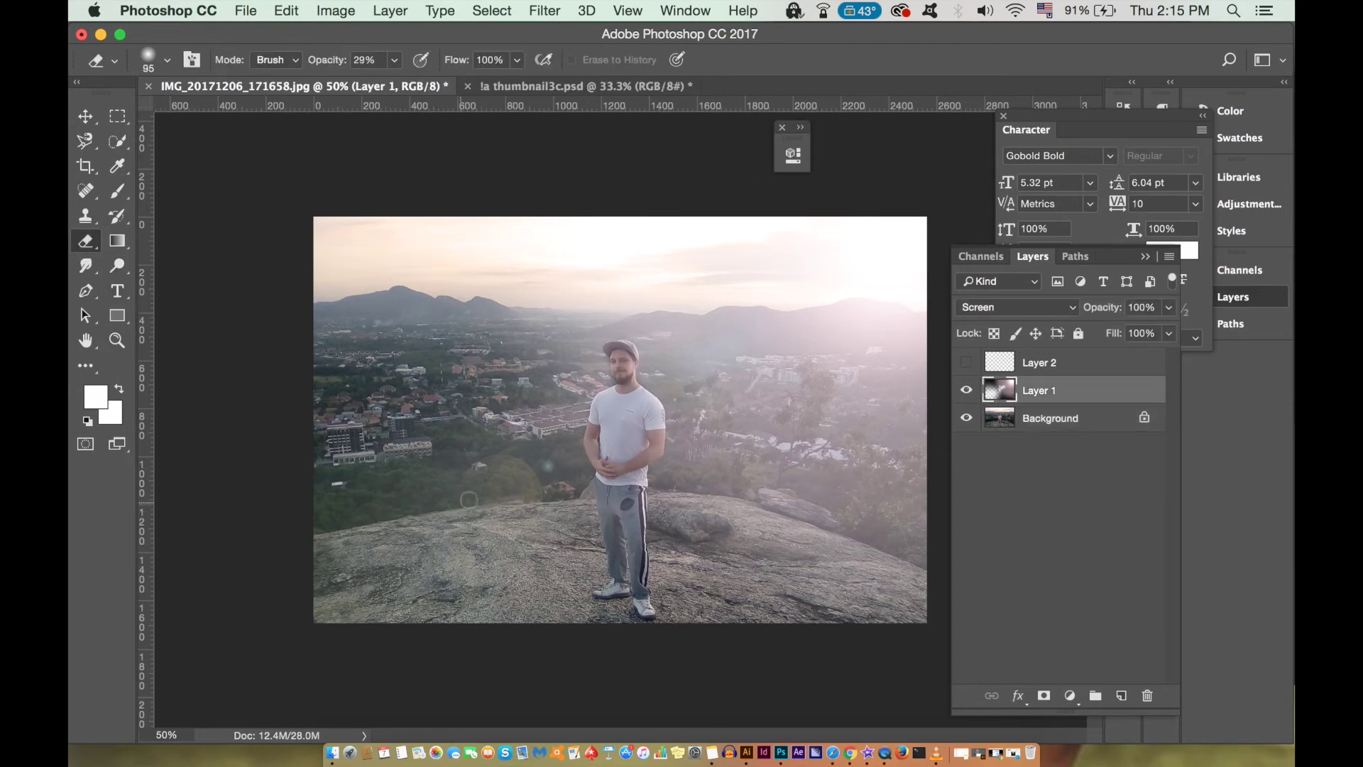
{"action": "left_click", "coordinate": [168, 61]}
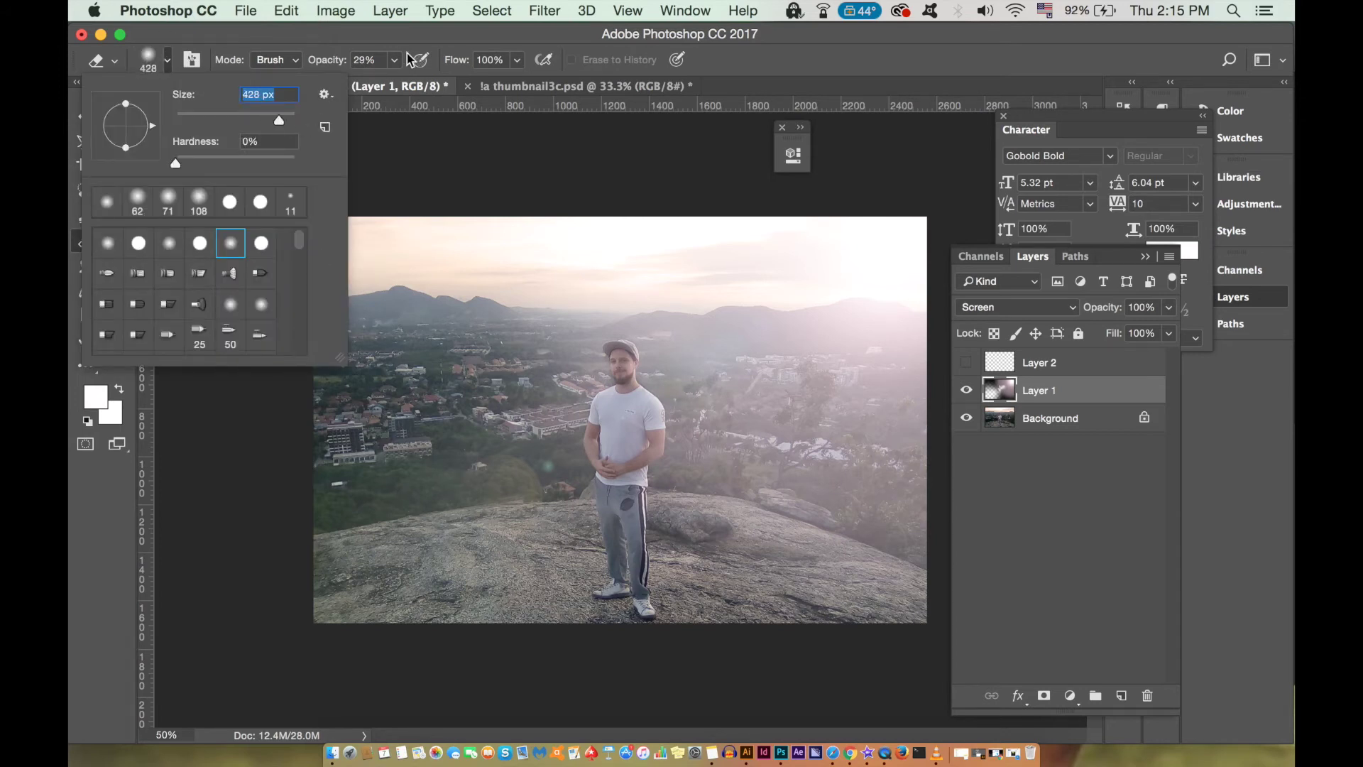
{"action": "left_click", "coordinate": [476, 501]}
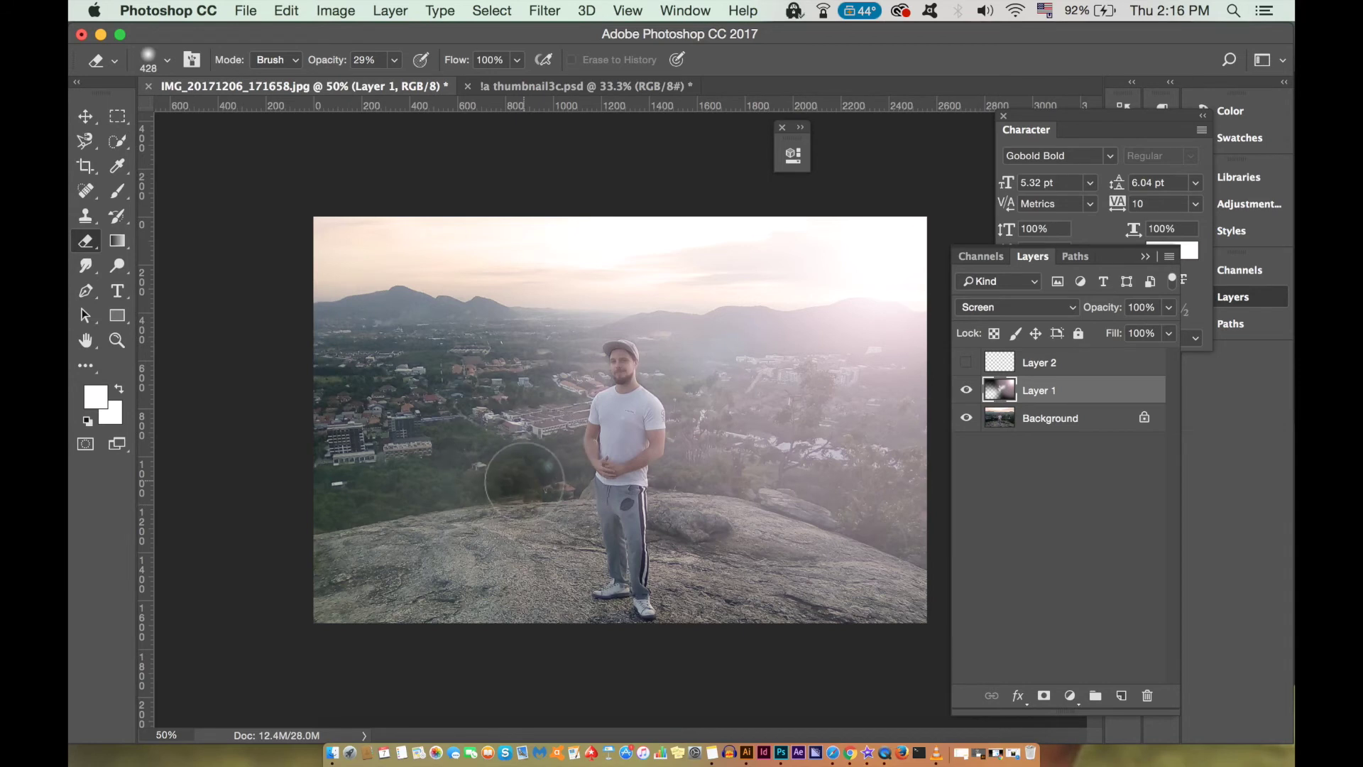
{"action": "mouse_move", "coordinate": [482, 490]}
{"action": "left_mouse_down"}
{"action": "mouse_move", "coordinate": [527, 478]}
{"action": "mouse_move", "coordinate": [517, 487]}
{"action": "mouse_move", "coordinate": [535, 462]}
{"action": "mouse_move", "coordinate": [487, 472]}
{"action": "mouse_move", "coordinate": [483, 508]}
{"action": "mouse_move", "coordinate": [504, 497]}
{"action": "left_mouse_up"}
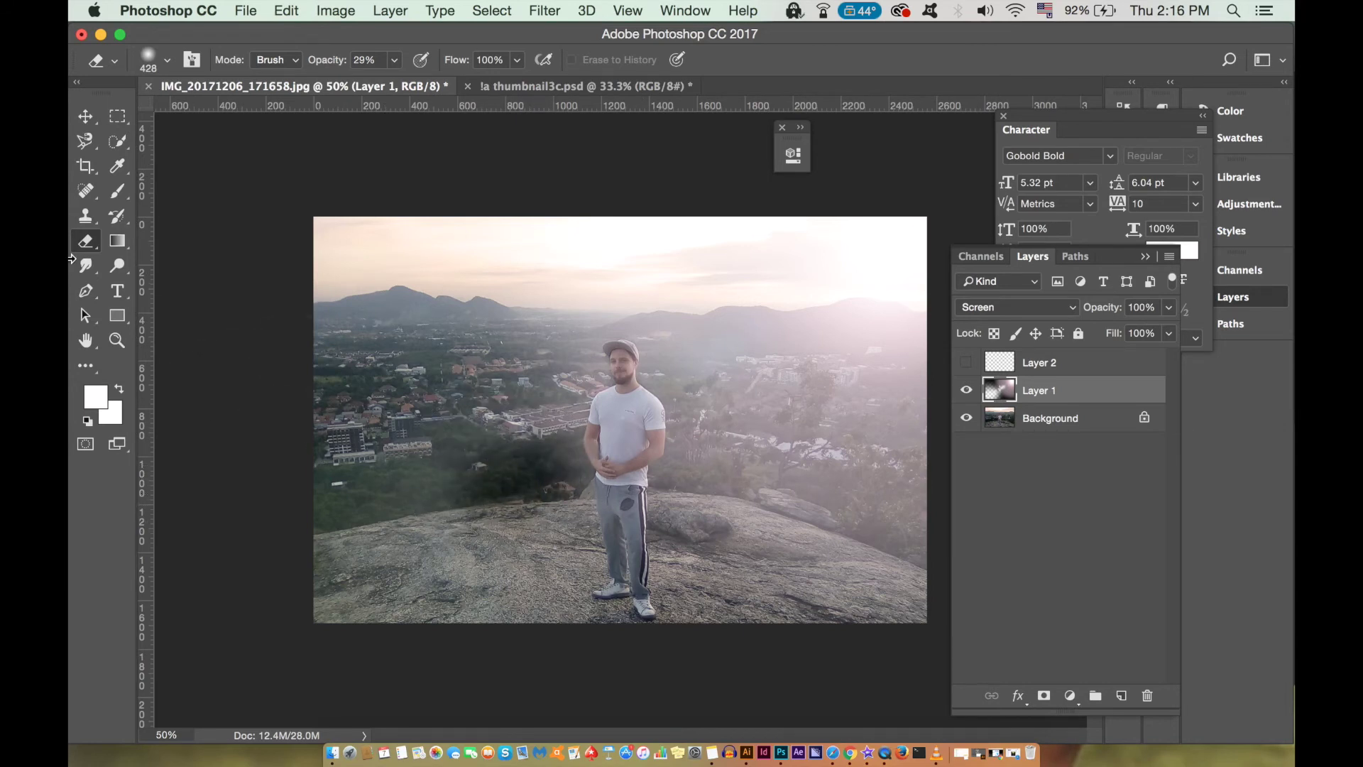
- Paint white haze over the gap left of the man with a 1040 px, 10% brush
{"action": "left_click", "coordinate": [117, 166]}
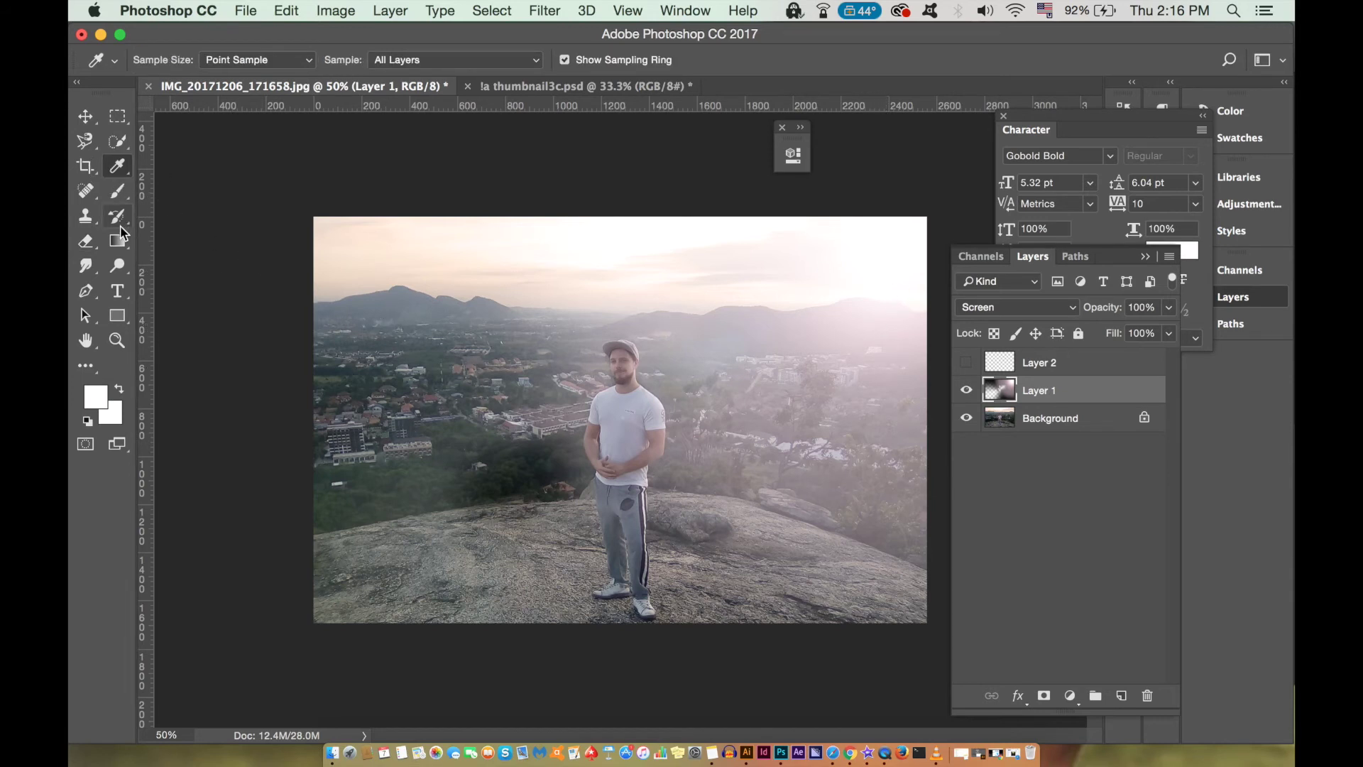
{"action": "left_click", "coordinate": [118, 192]}
{"action": "left_click", "coordinate": [167, 60]}
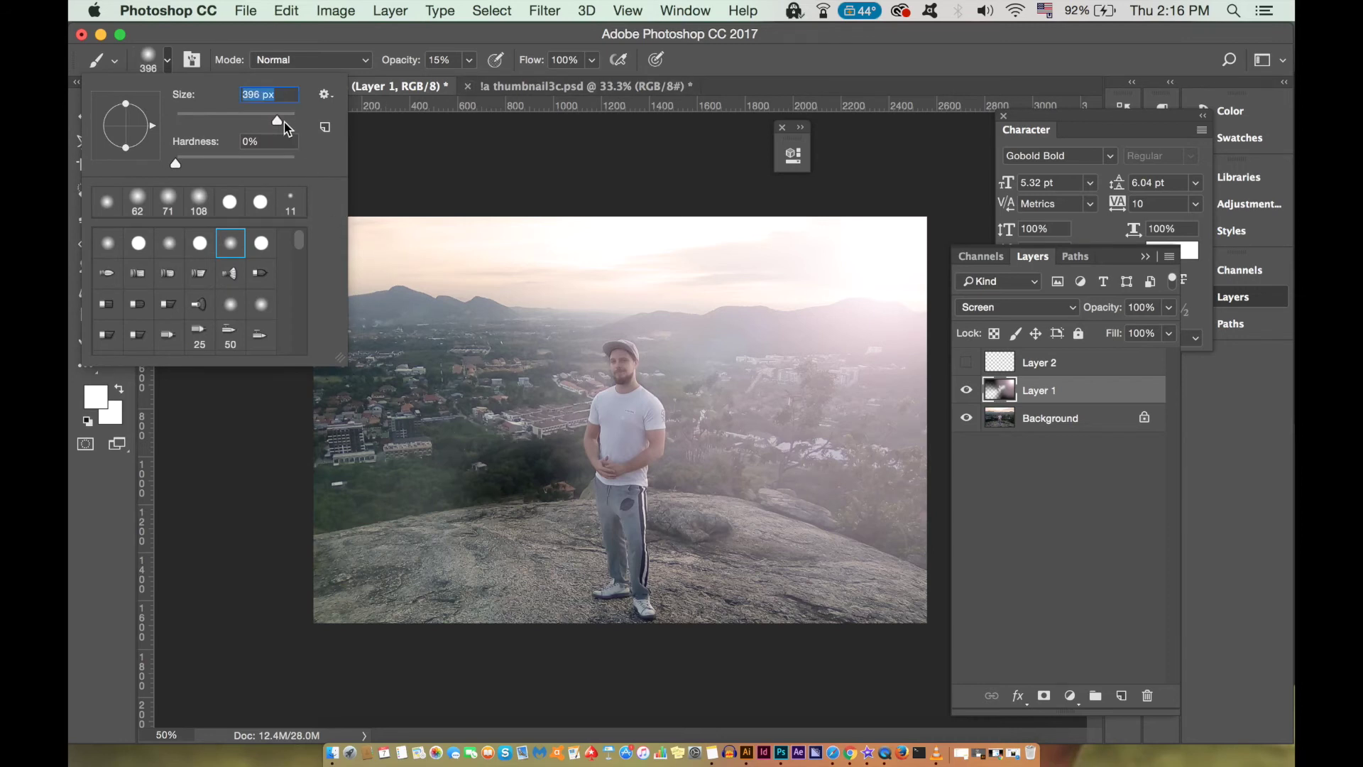
{"action": "left_click", "coordinate": [508, 461]}
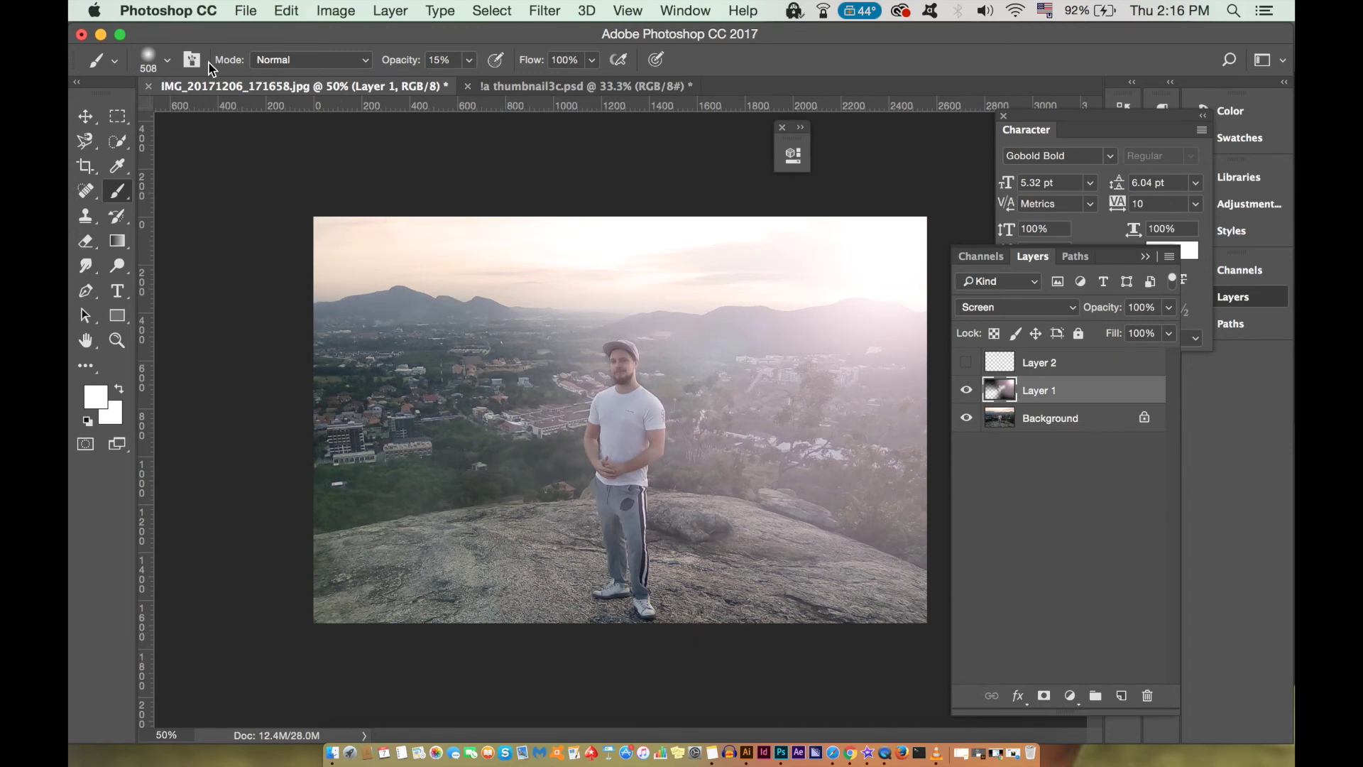
{"action": "left_click", "coordinate": [168, 59]}
{"action": "left_click", "coordinate": [284, 122]}
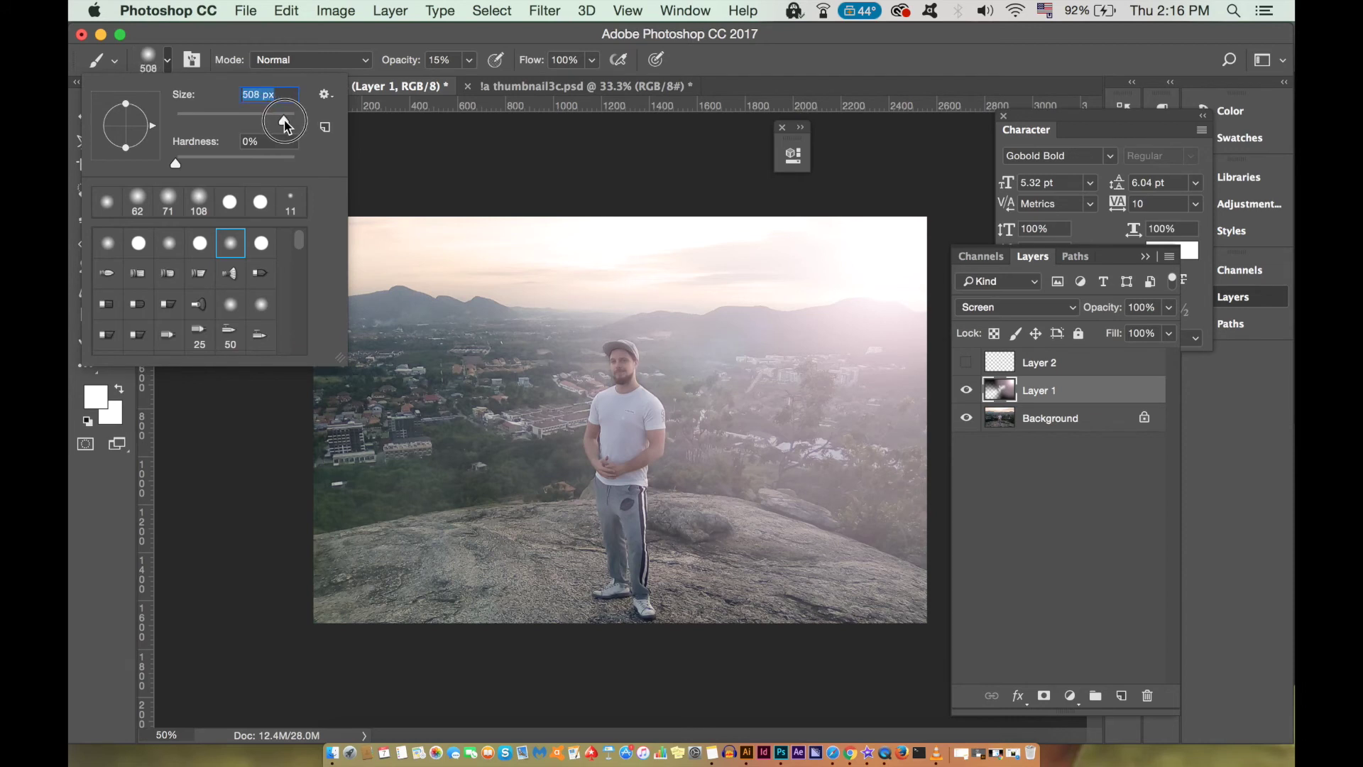
{"action": "left_click_drag", "start_coordinate": [285, 122], "coordinate": [292, 122]}
{"action": "left_click_drag", "start_coordinate": [466, 62], "coordinate": [458, 86]}
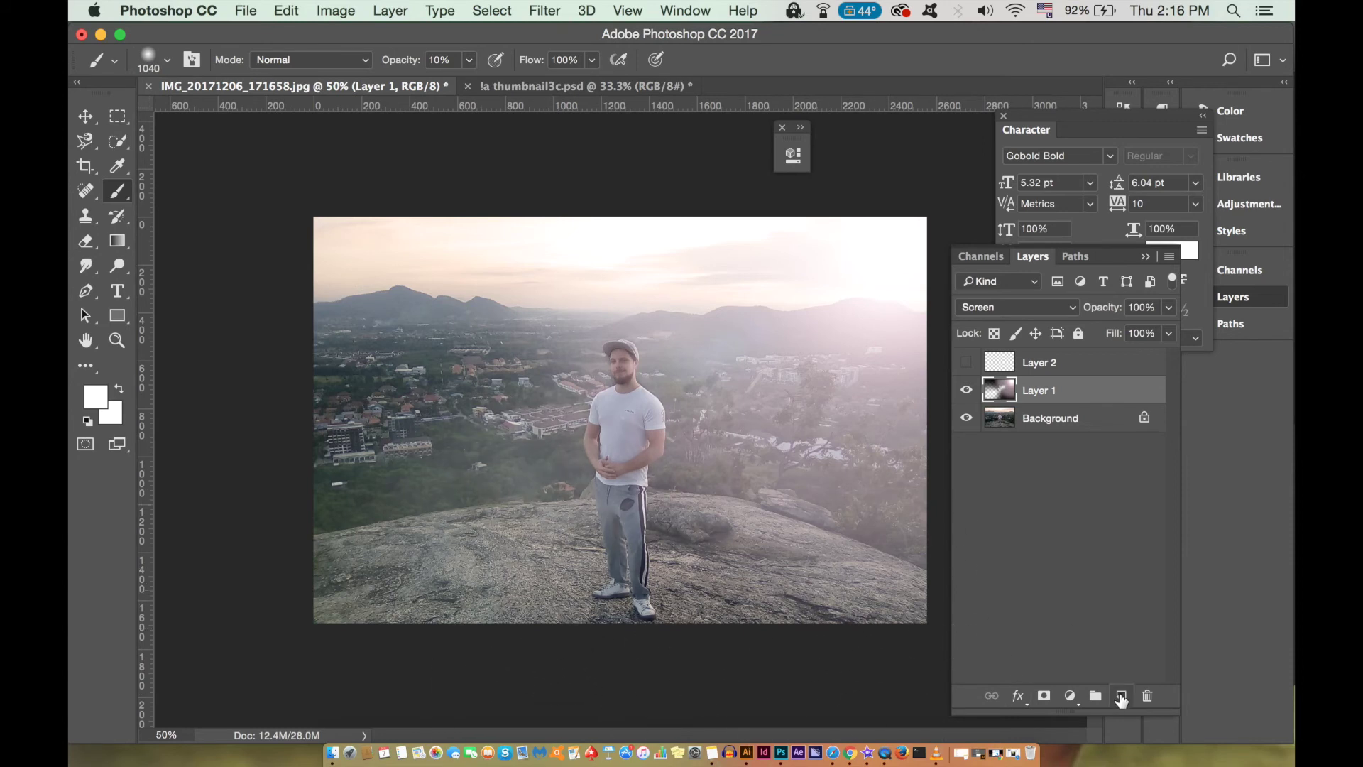
{"action": "left_click_drag", "start_coordinate": [554, 497], "coordinate": [502, 441]}
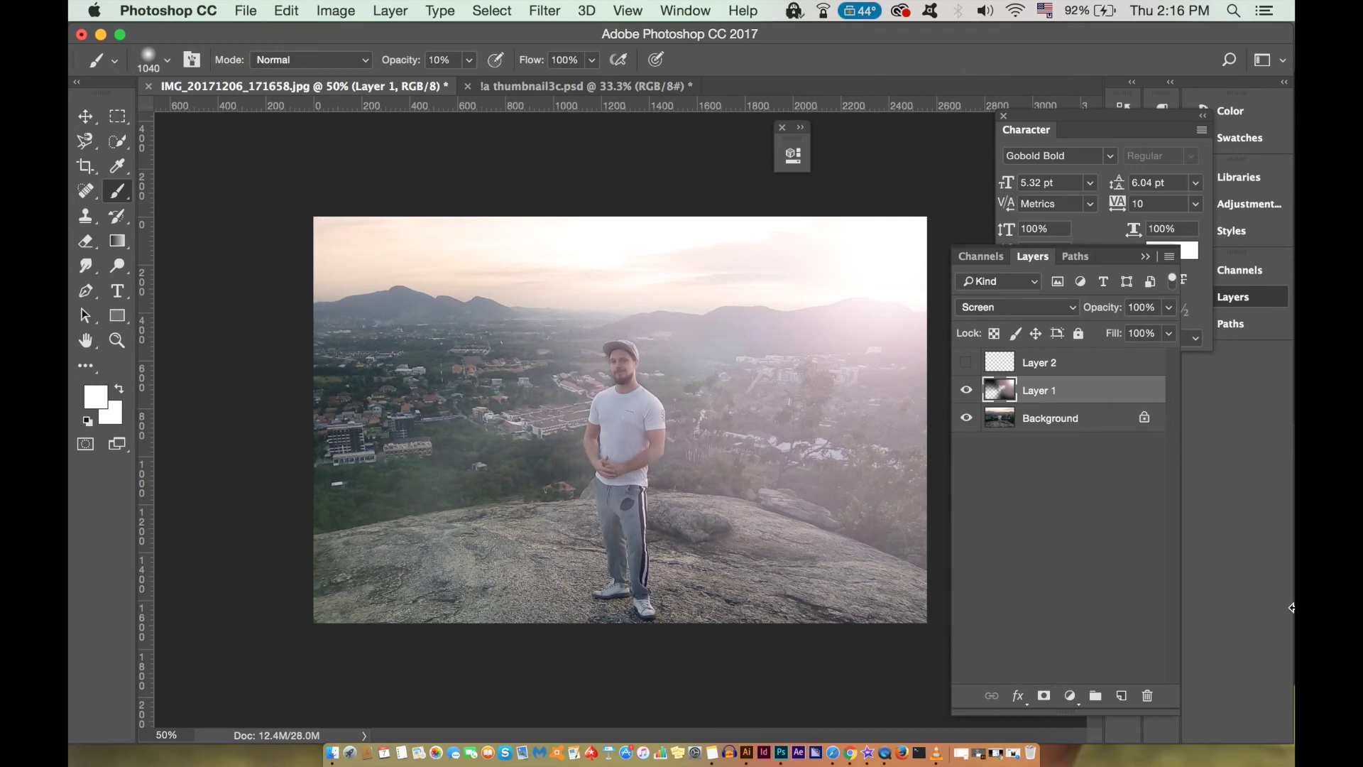
- Set the brush to 460 px size and 8% opacity
{"action": "left_click", "coordinate": [169, 61]}
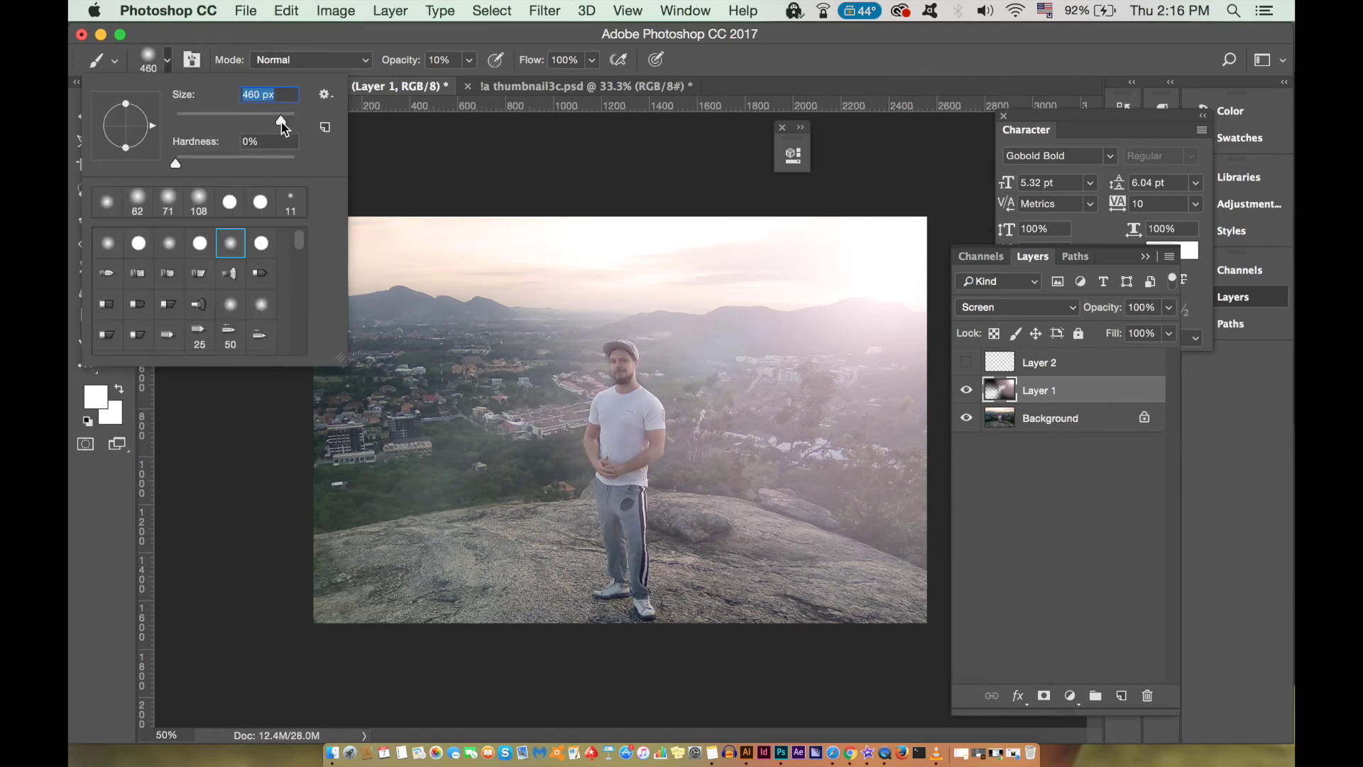
{"action": "left_click", "coordinate": [533, 471]}
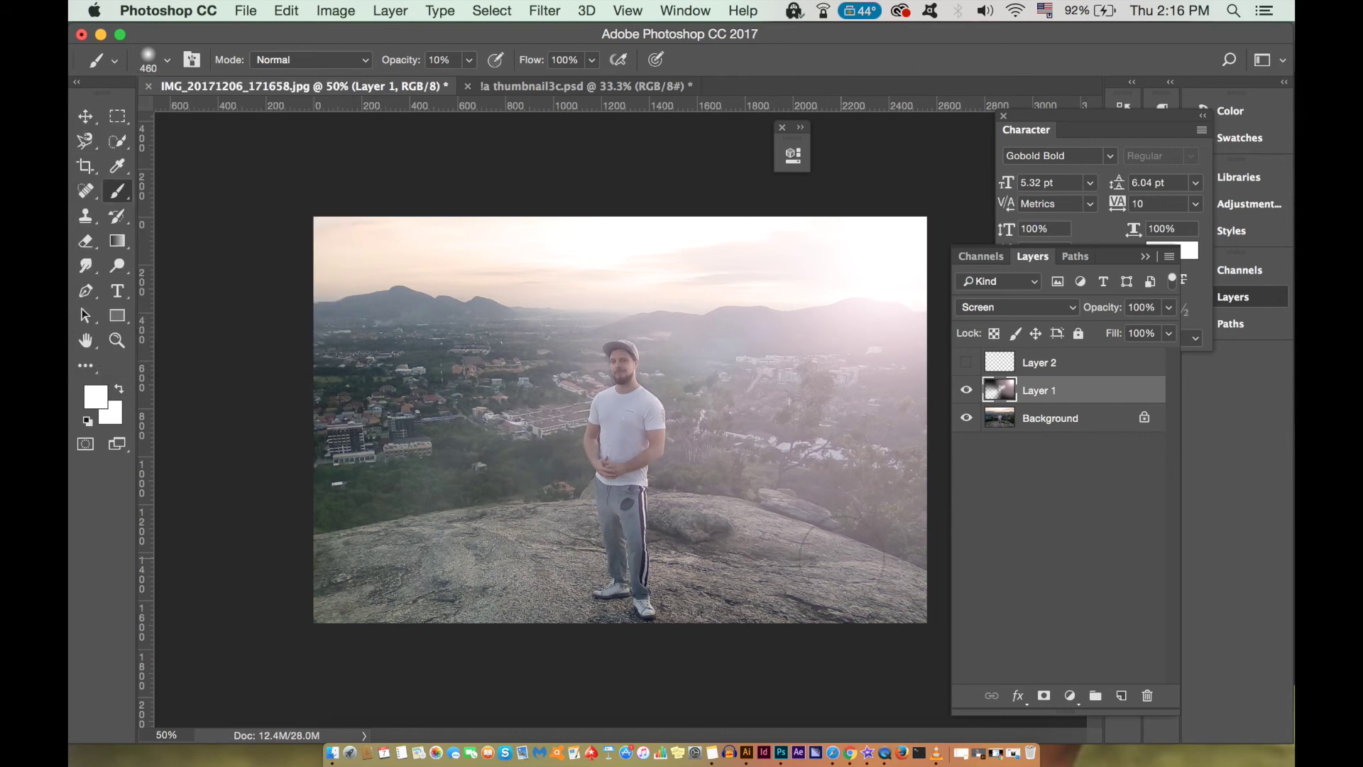
{"action": "left_click_drag", "start_coordinate": [469, 60], "coordinate": [466, 84]}
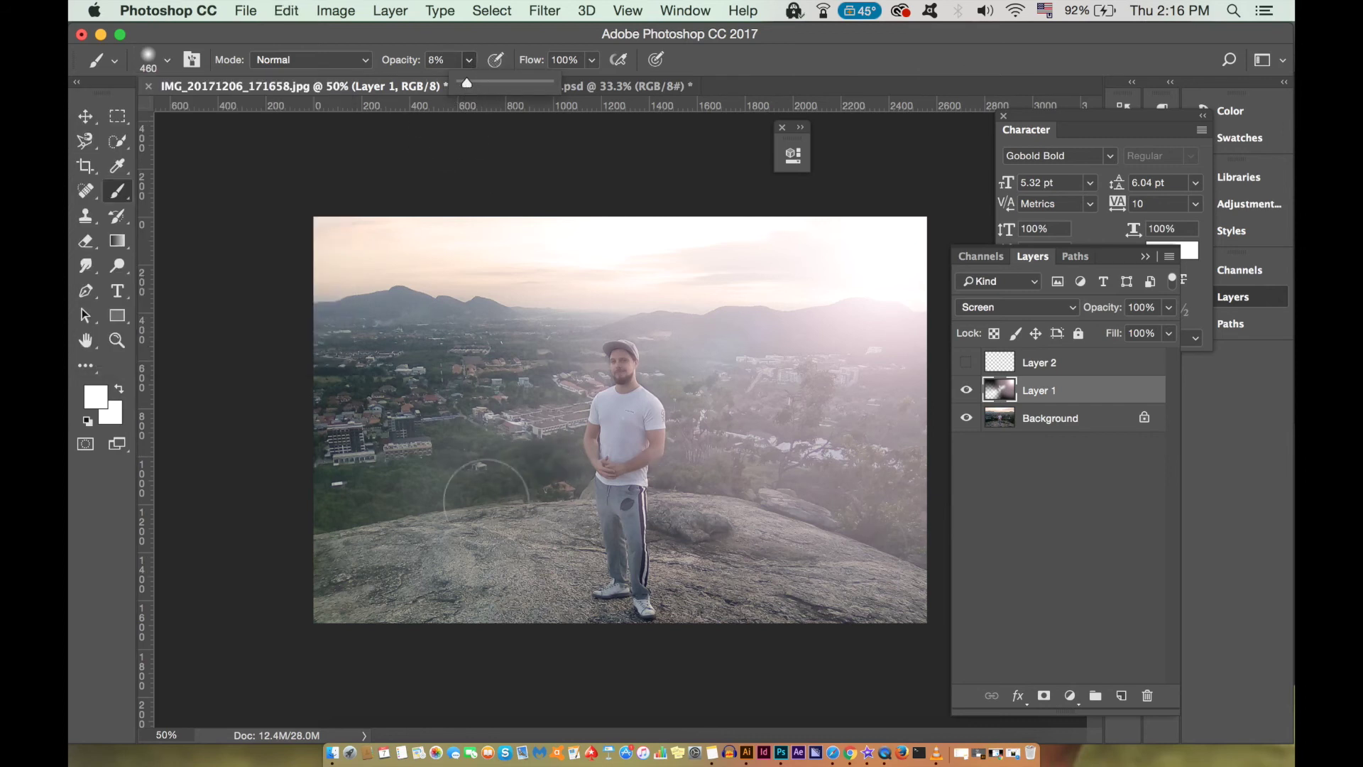
{"action": "key", "text": "super+minus"}
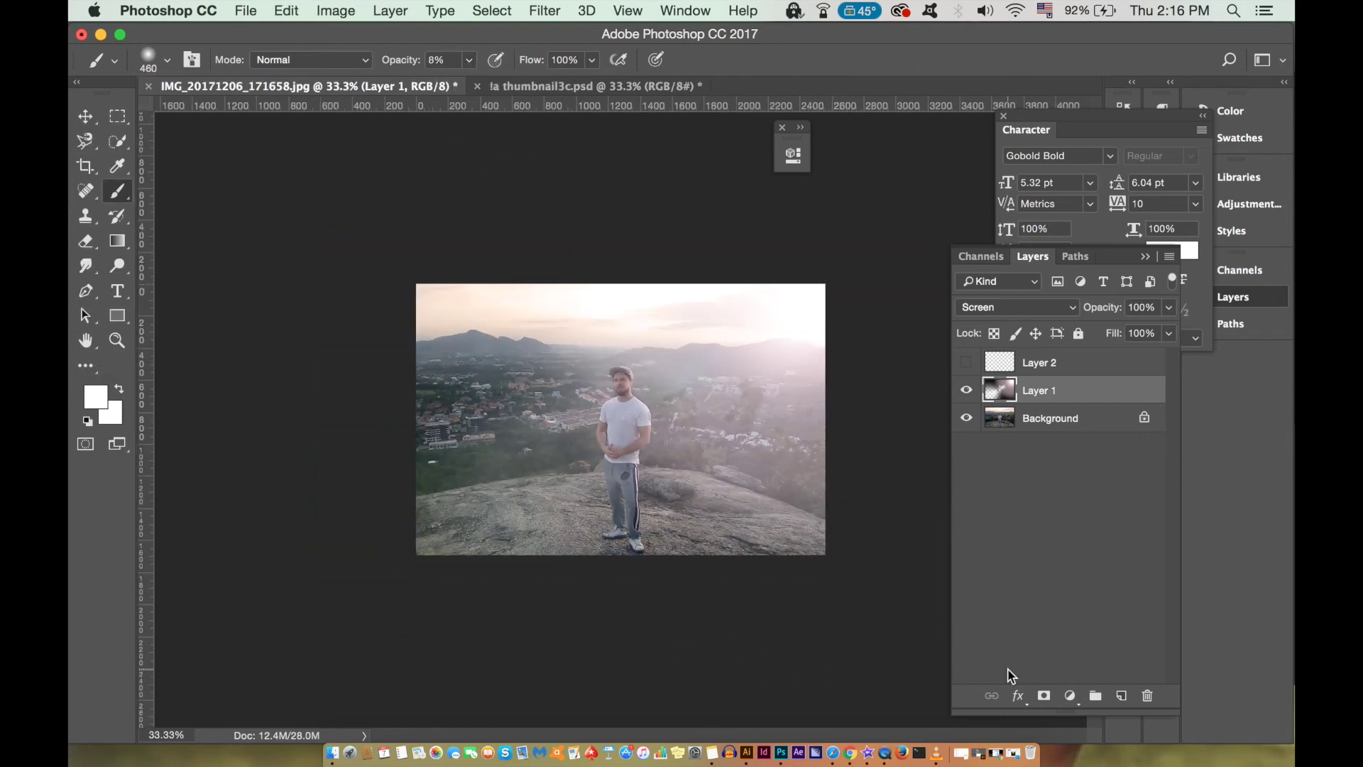
{"action": "key", "text": "super+plus"}
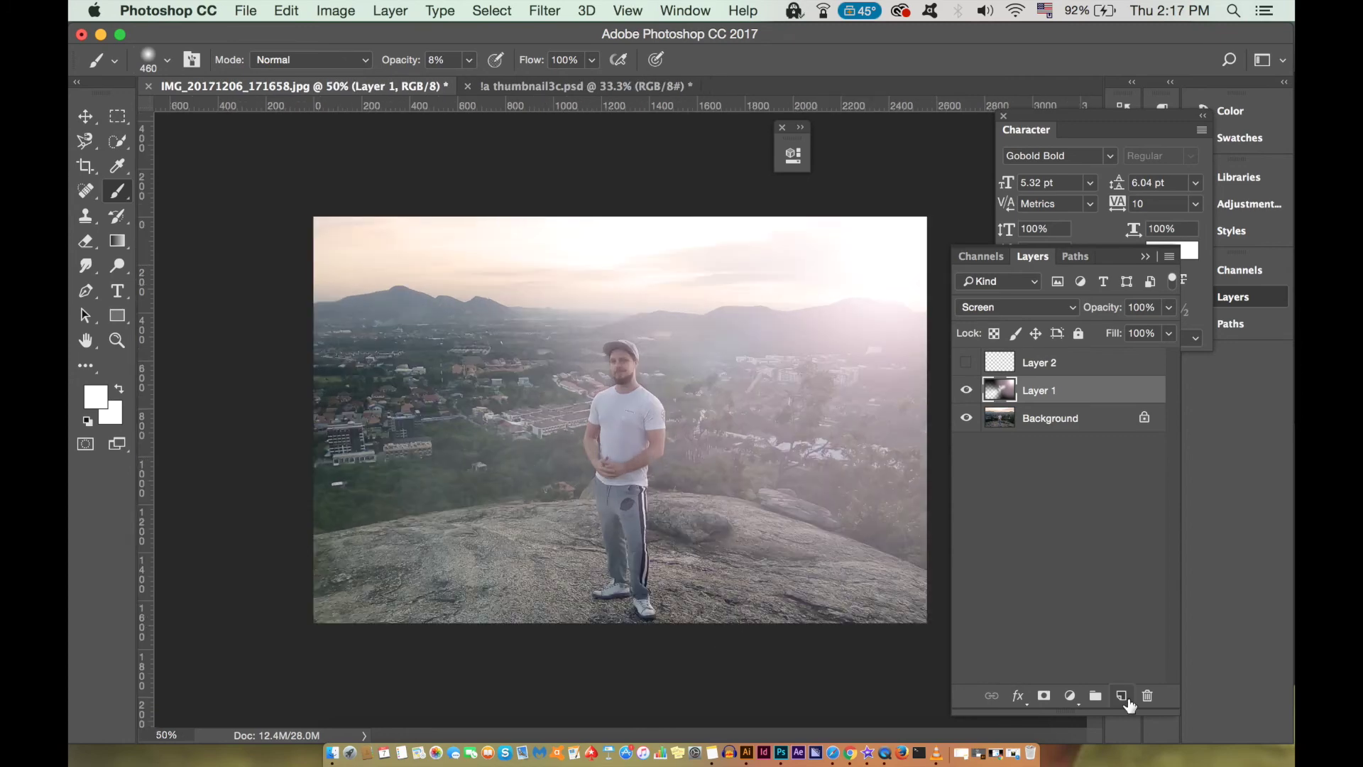
{"action": "key", "text": "super+minus"}
{"action": "left_click", "coordinate": [967, 390]}
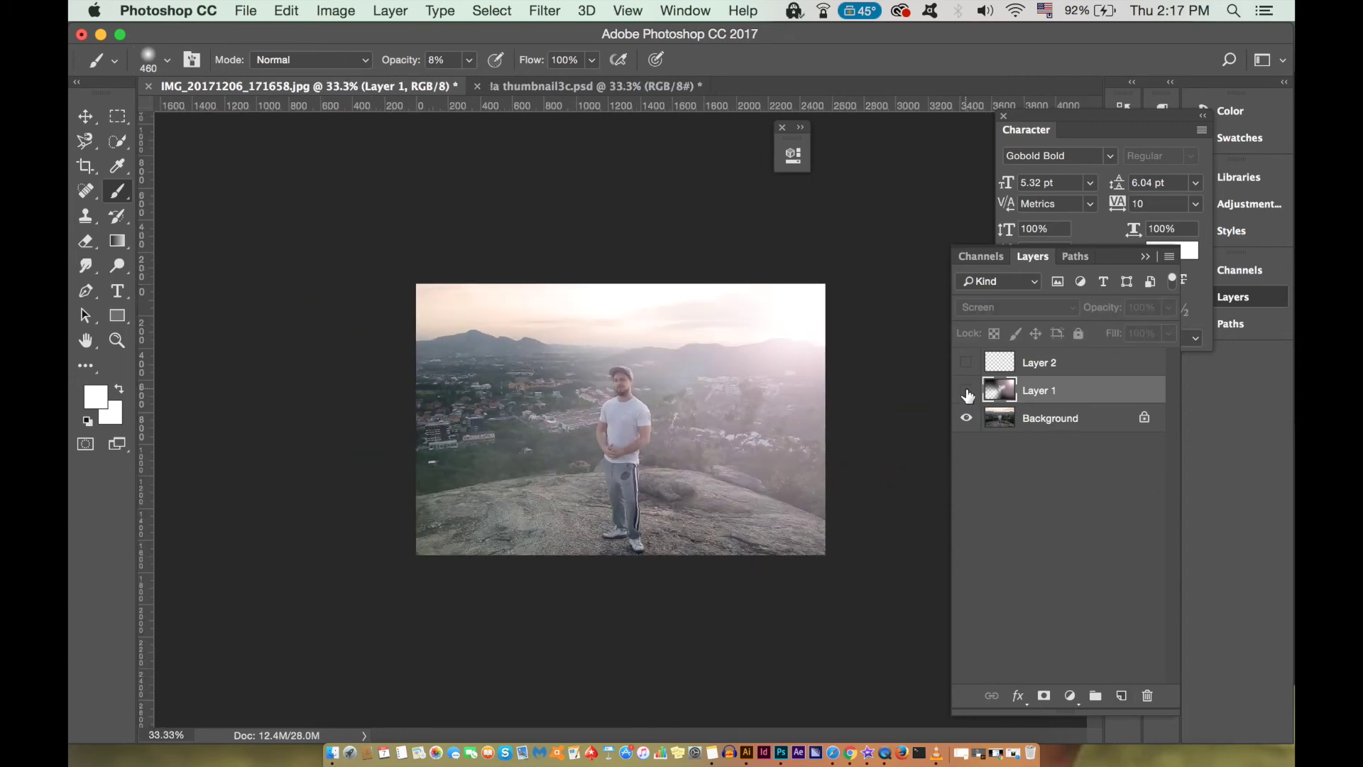
{"action": "left_click", "coordinate": [968, 390]}
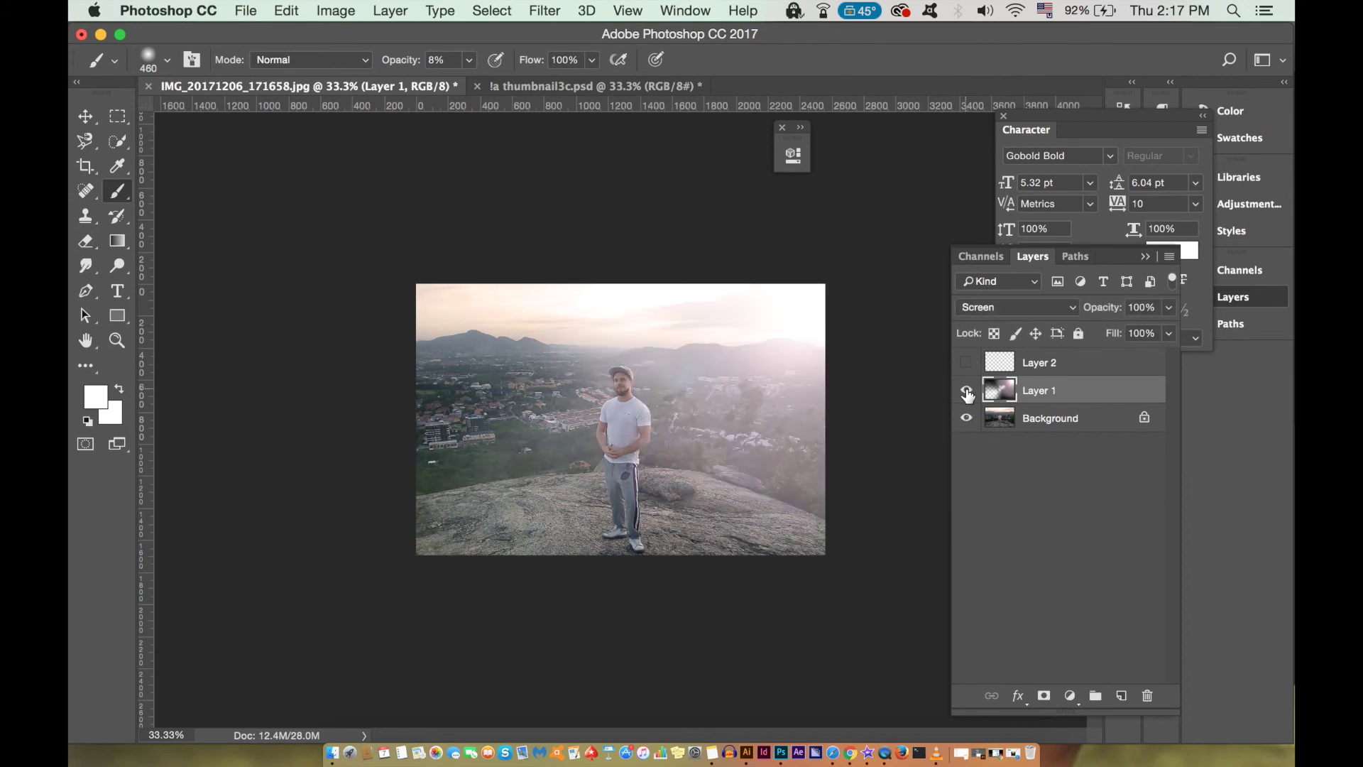